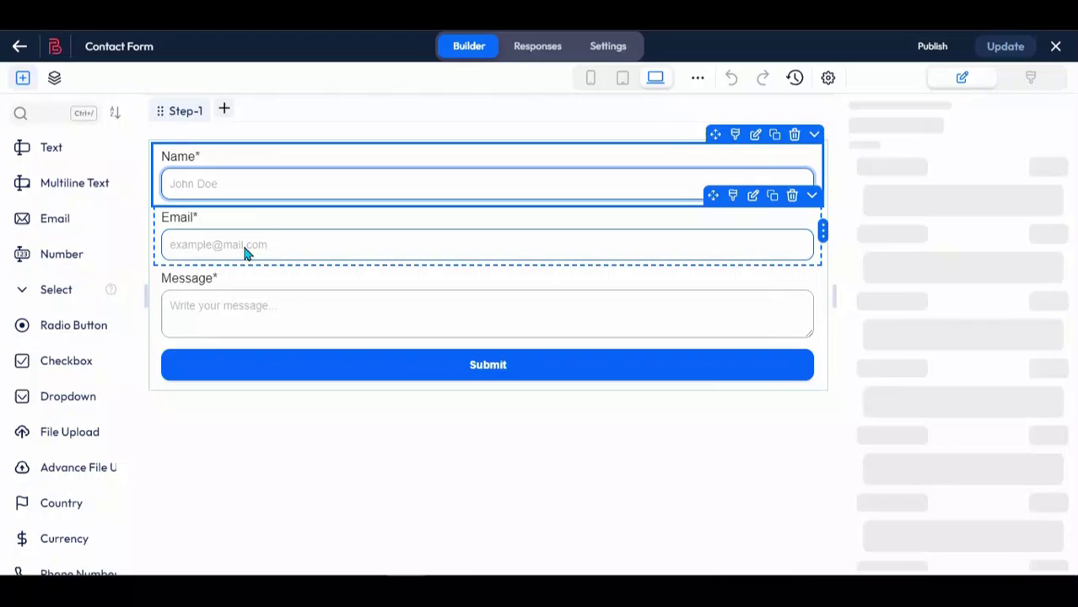
Step: Select the Message field and delete it, confirming the deletion
left_click(650, 310)
left_click(794, 256)
left_click(781, 236)
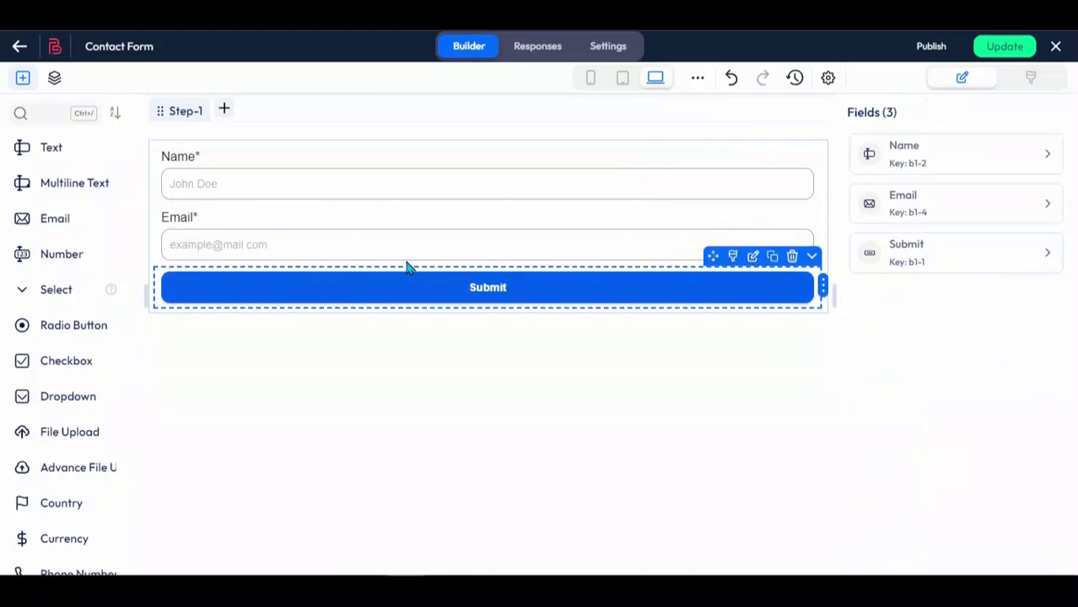
Step: Add a Phone Number field between Email and Submit and shorten its label to 'Phone'
left_click(48, 117)
type("phone")
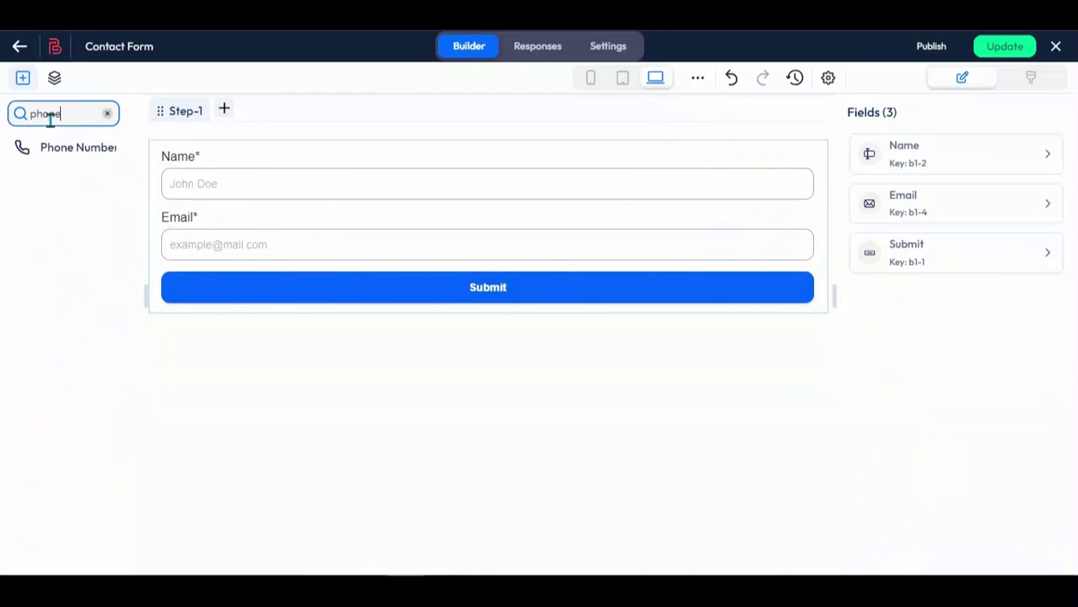
left_click_drag(79, 147, 375, 290)
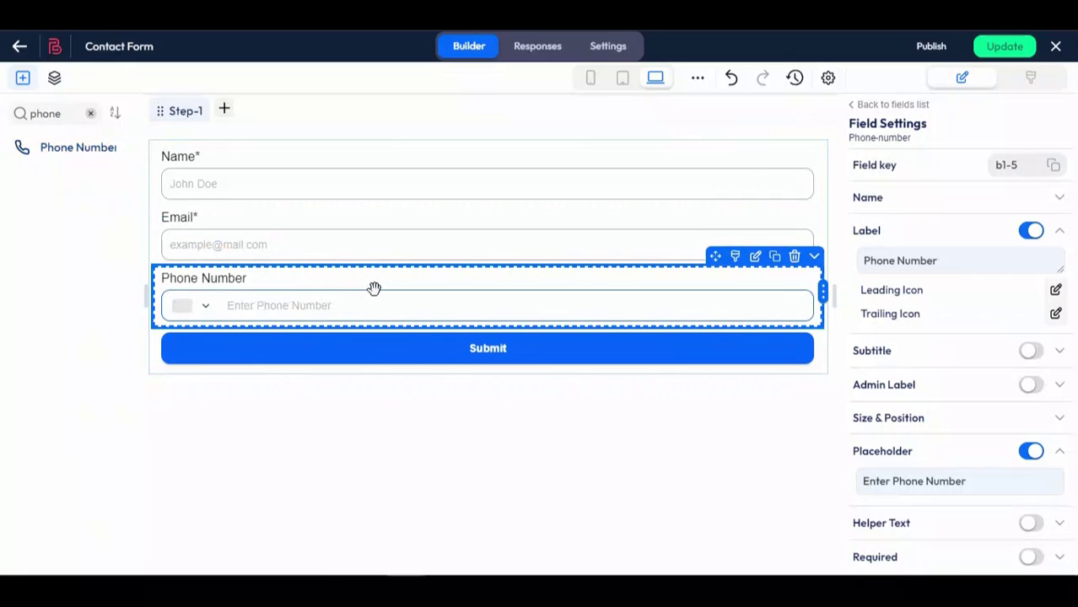
double_click(924, 260)
key("BackSpace")
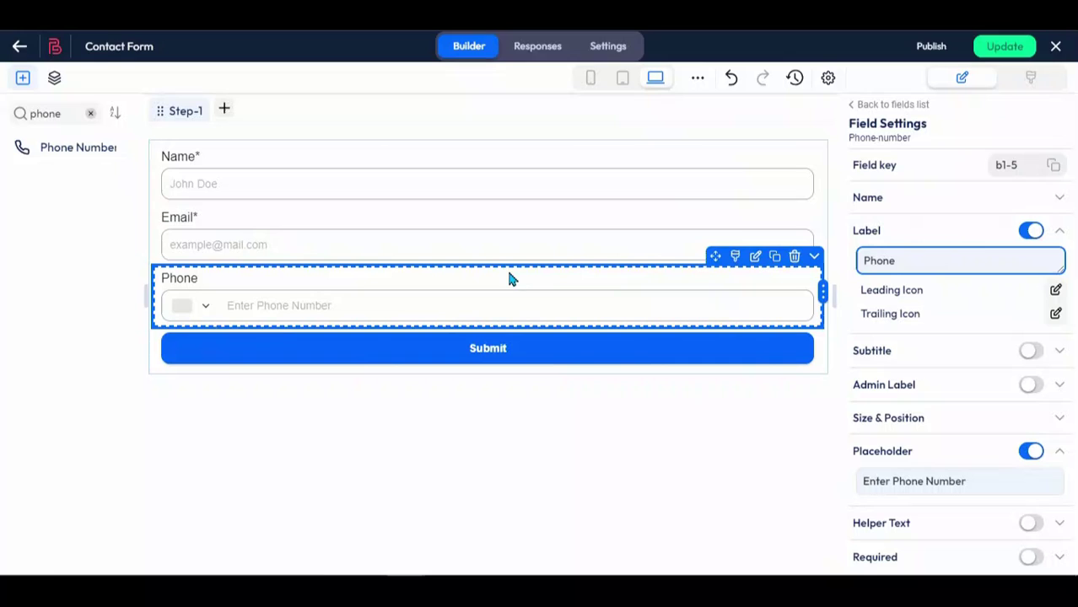
Step: Add a second step, then swap the two step tabs and swap them back
left_click(226, 114)
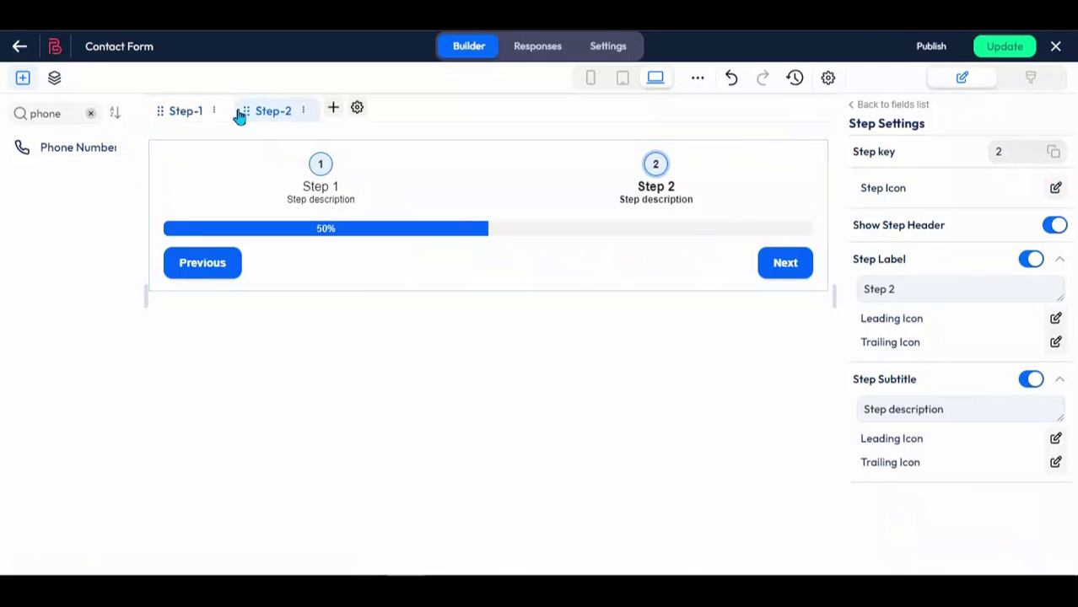
left_click_drag(245, 109, 165, 114)
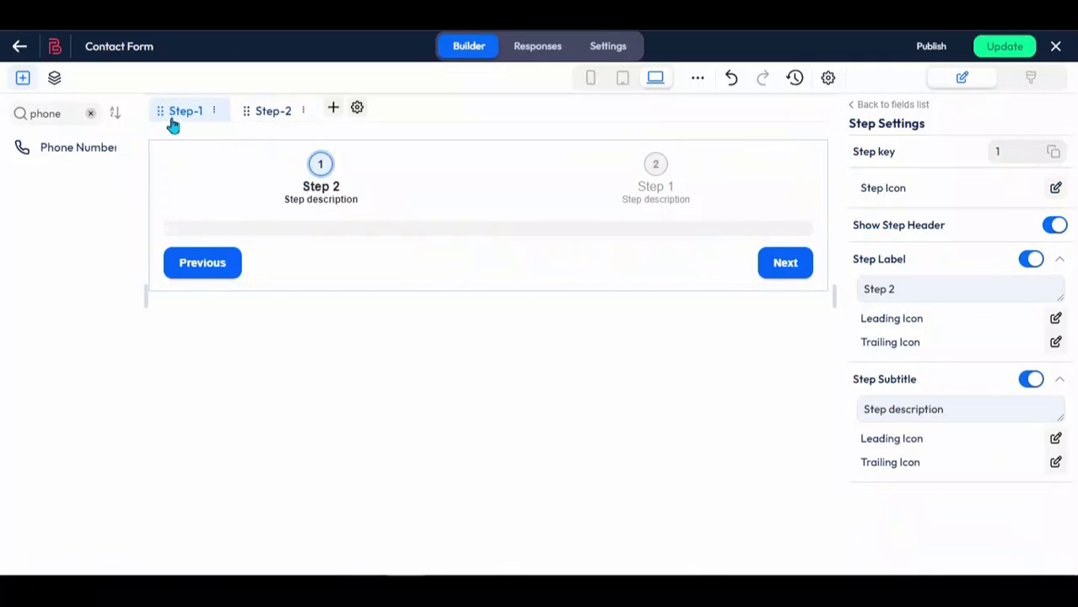
left_click(253, 116)
left_click_drag(243, 108, 171, 113)
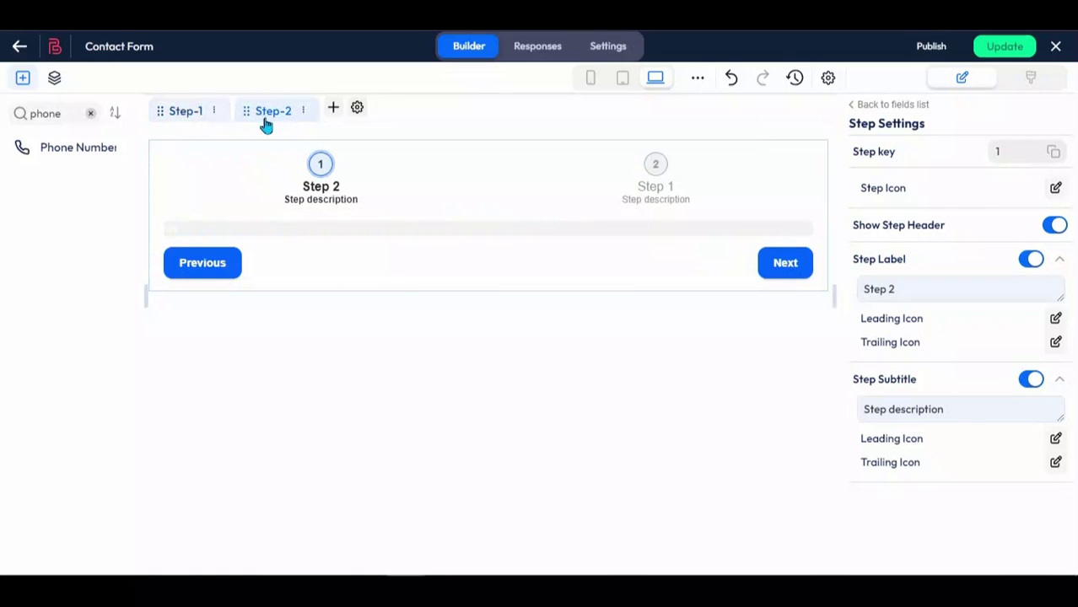
left_click(302, 118)
Step: Clone Step-2 twice, then delete the extra fourth step, leaving three steps
left_click(302, 112)
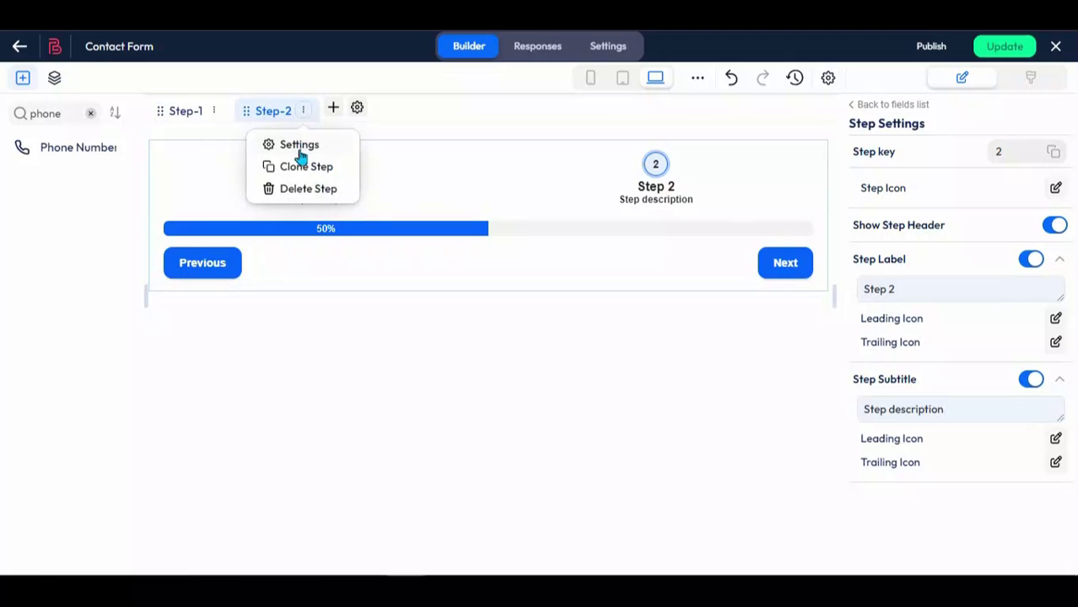
left_click(302, 168)
left_click(393, 111)
left_click(394, 168)
left_click(392, 111)
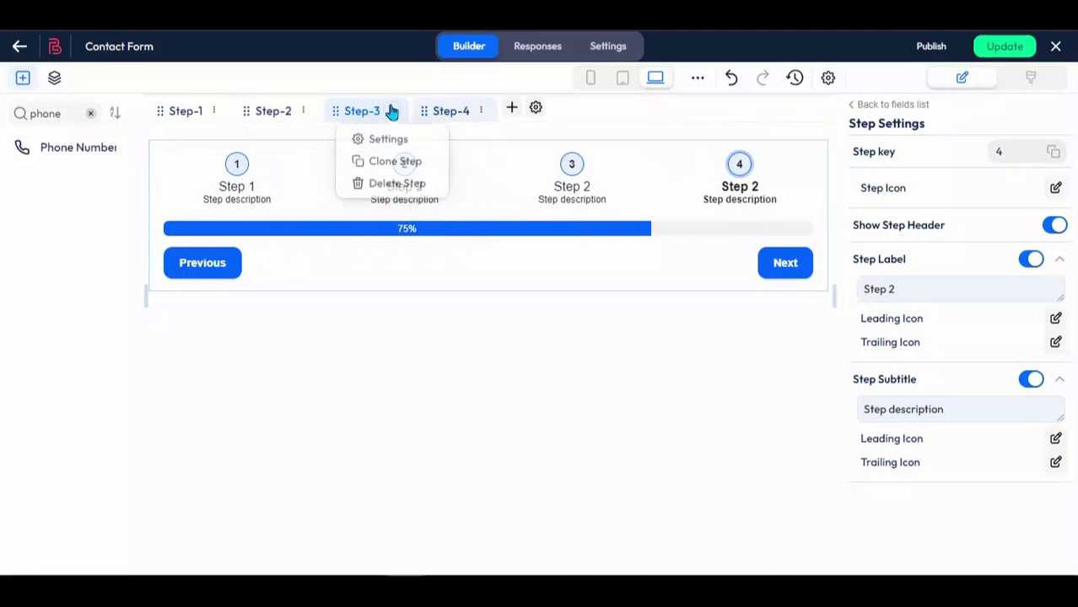
left_click(396, 188)
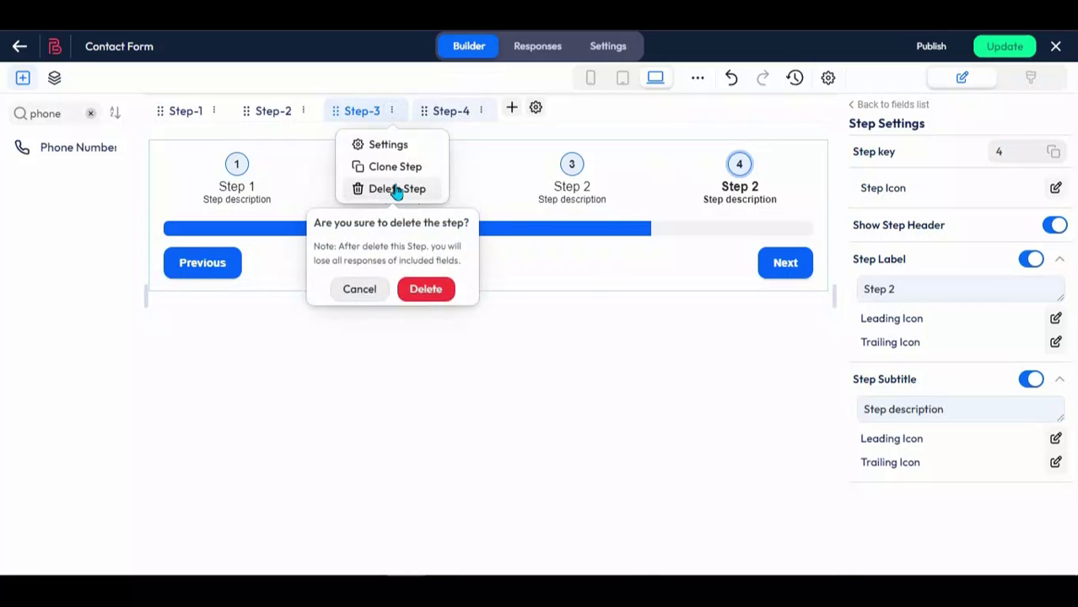
left_click(426, 289)
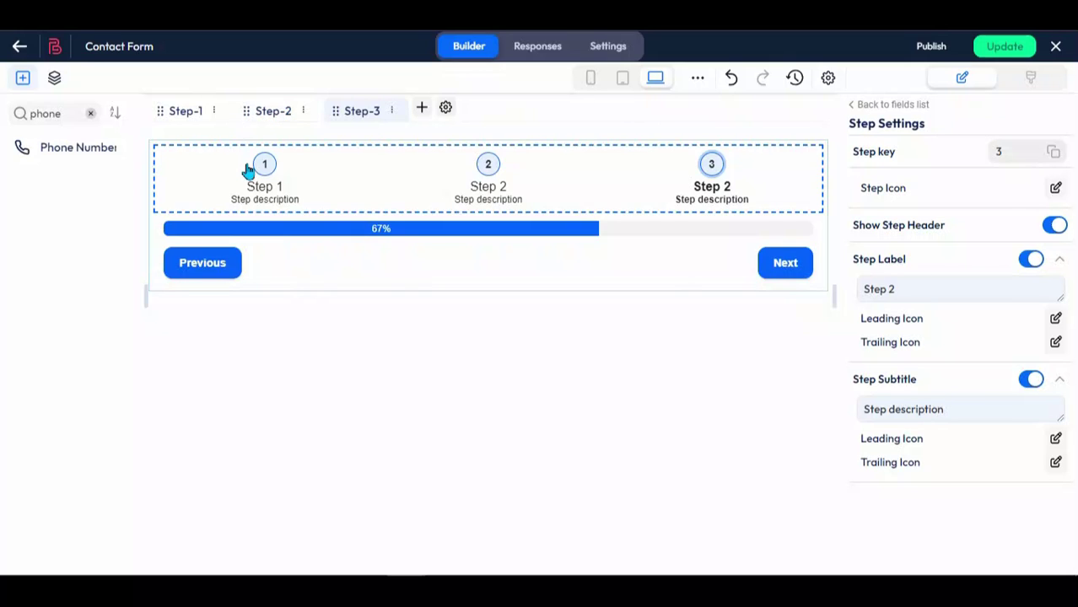
Step: Switch between Step-2 and Step-3 and clear the 'phone' field search
left_click(267, 116)
left_click(372, 115)
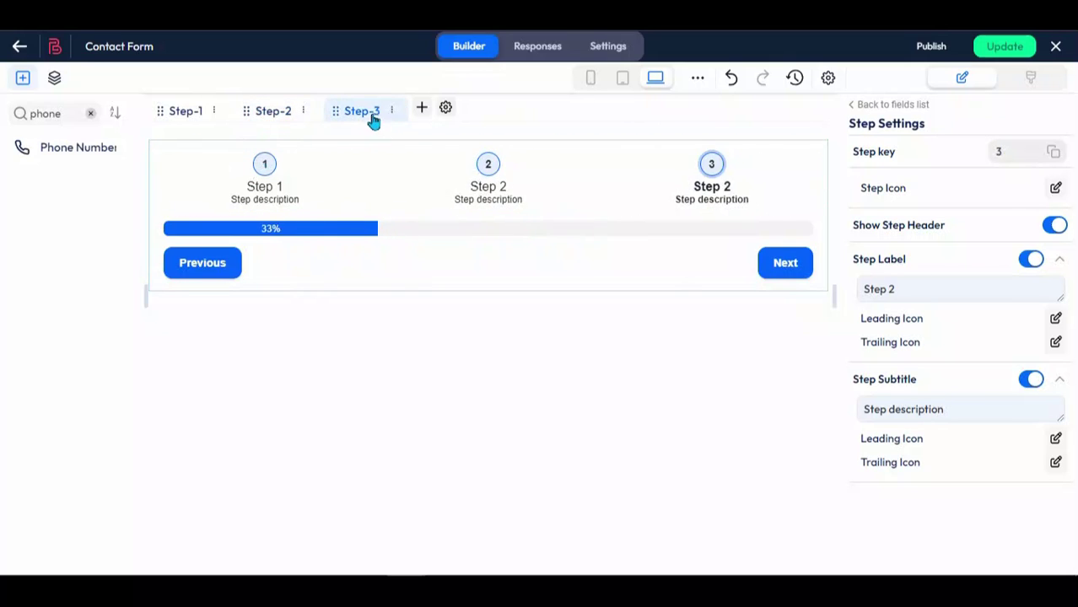
left_click(90, 113)
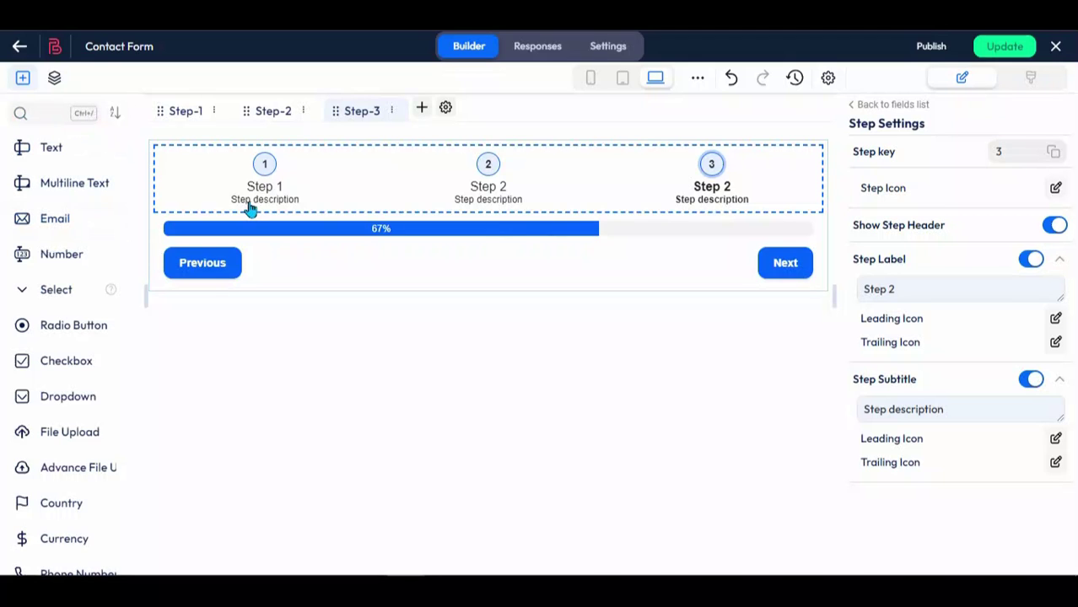
Step: Add a text field labelled Company Name and an email field labelled Company Email
left_click_drag(51, 148, 381, 285)
double_click(901, 263)
type("Conpany Name")
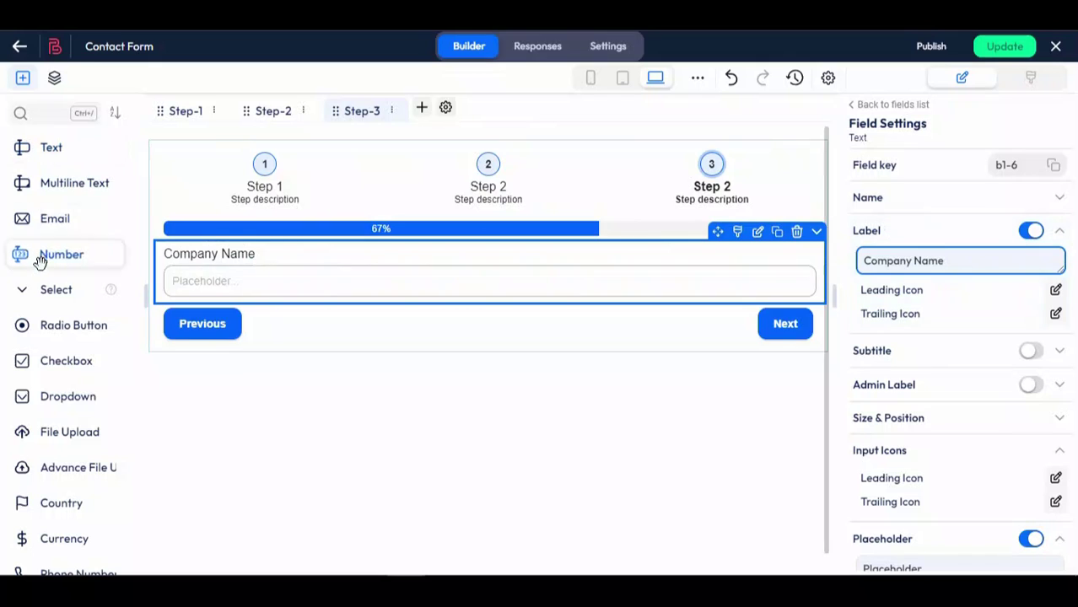
left_click_drag(54, 219, 197, 302)
left_click(869, 260)
type("Company")
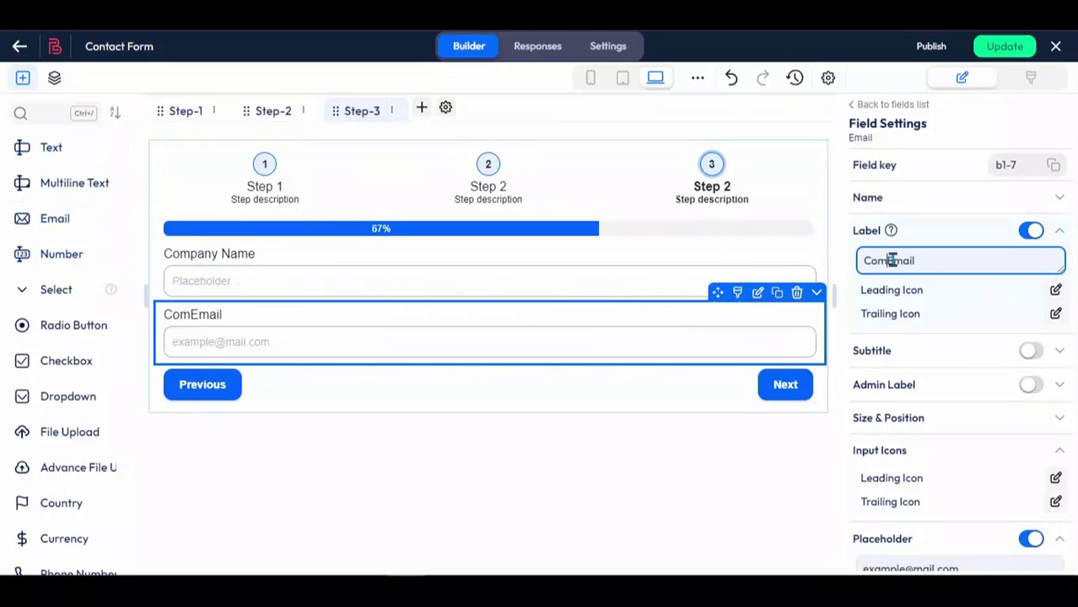
Step: Add a URL field labelled 'Company Website' below Company Email
left_click(48, 113)
type("url")
left_click_drag(51, 146, 282, 379)
left_click(898, 268)
key("BackSpace")
key("BackSpace")
key("BackSpace")
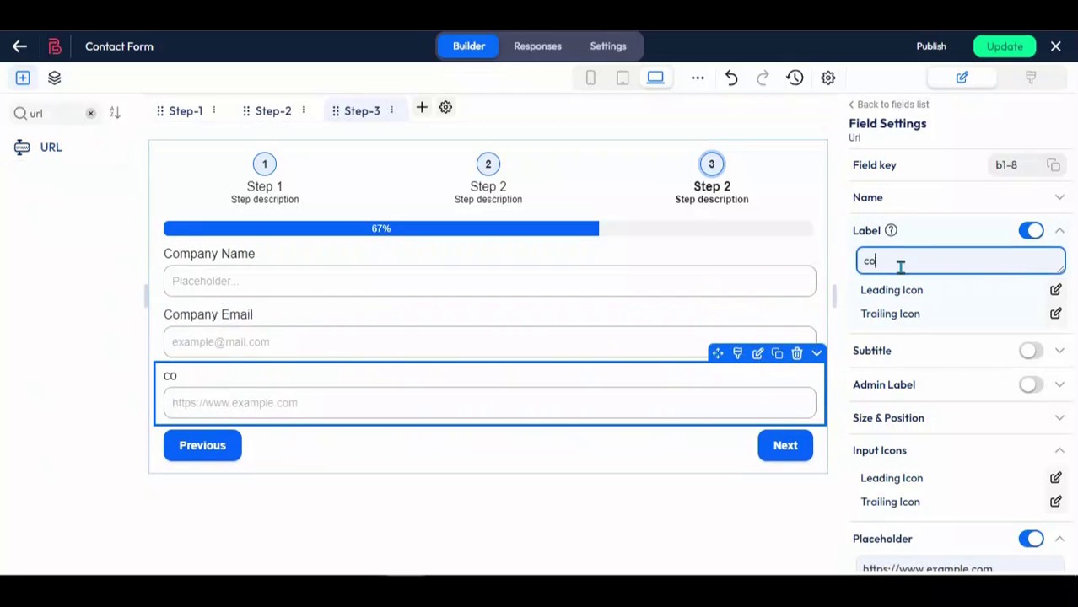
type("Company Website")
left_click(90, 113)
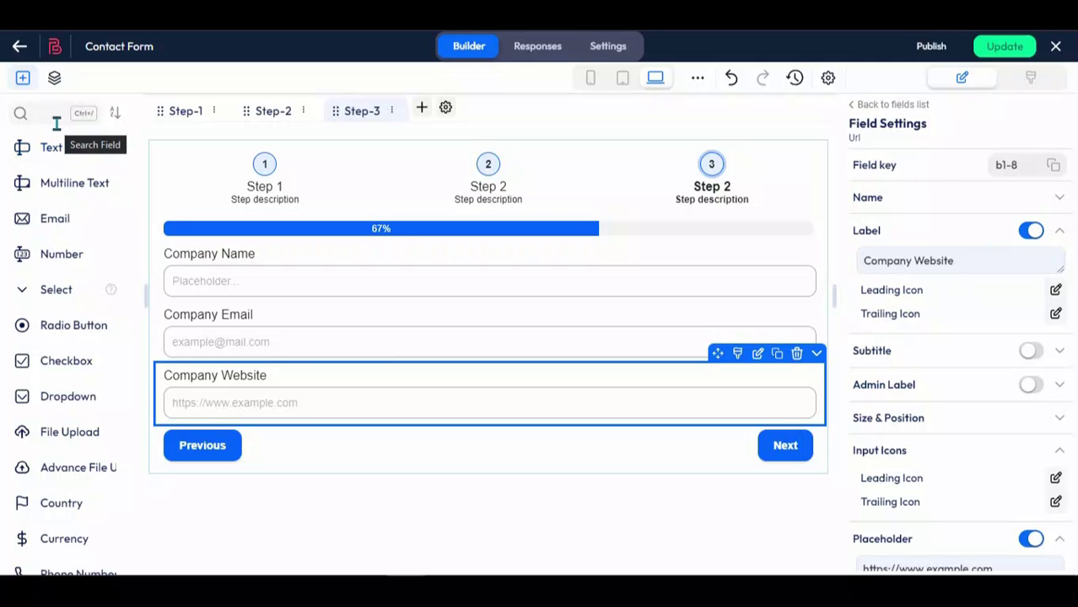
Step: Move Step-3 into second place, then add File Upload and an 'Additional Information' multiline field
left_click_drag(354, 109, 278, 114)
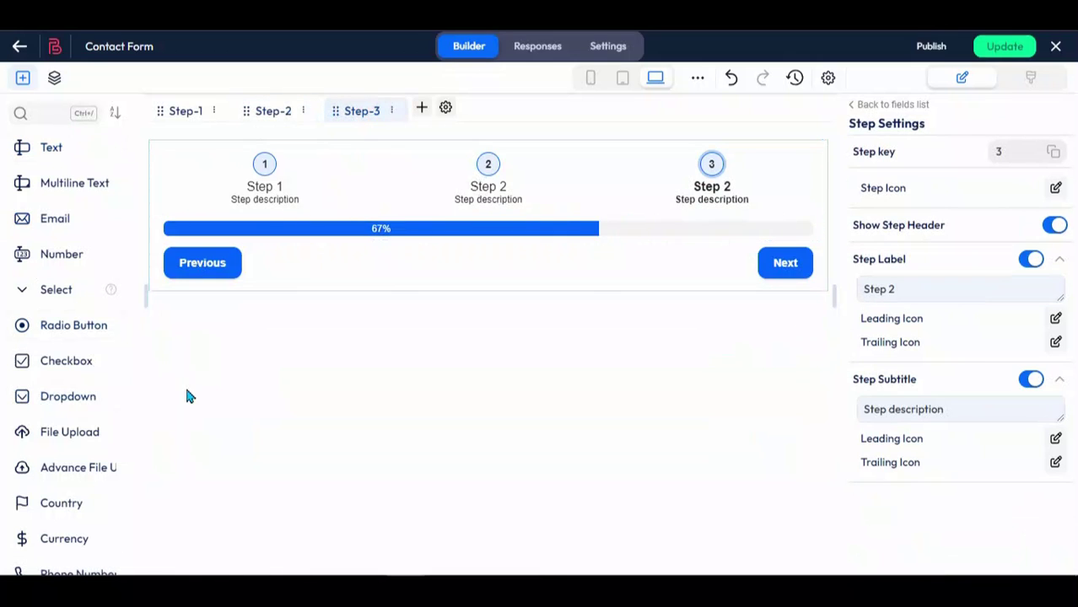
left_click(79, 432)
left_click_drag(74, 182, 349, 320)
triple_click(946, 261)
type("Additional ")
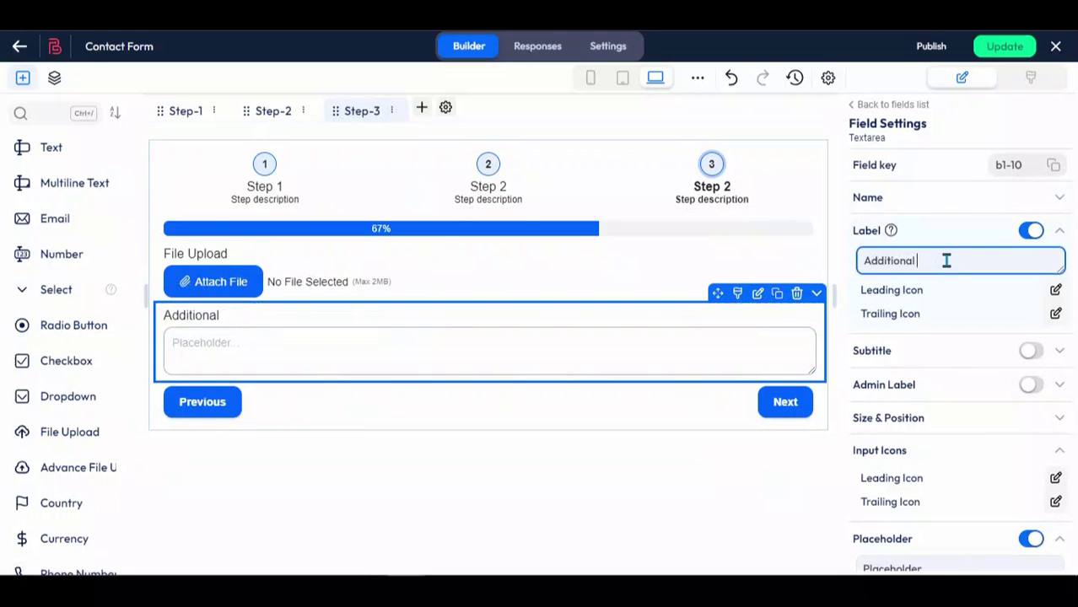
type("Information")
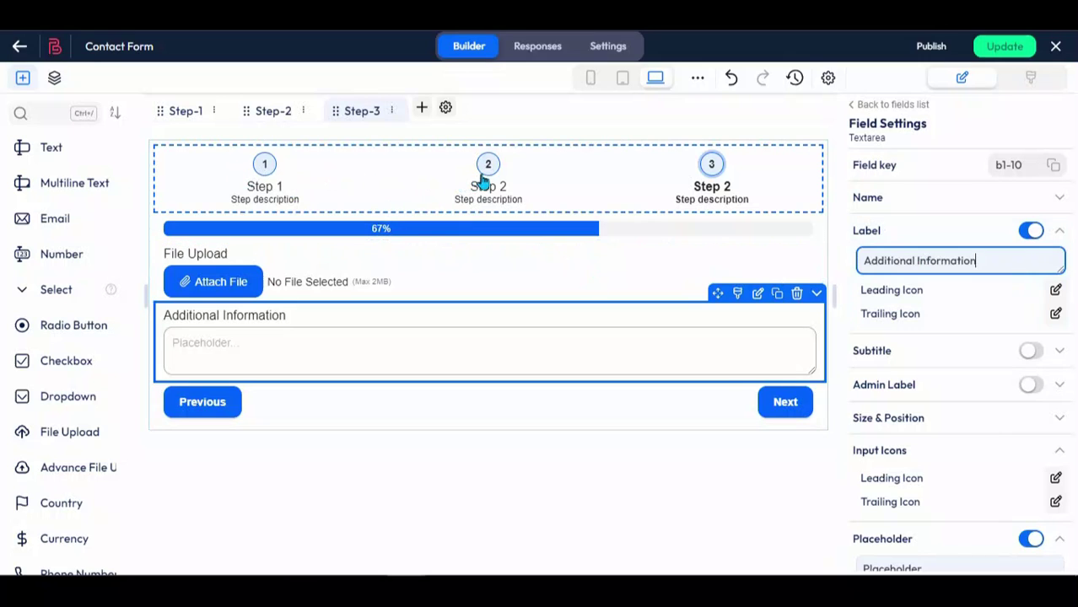
left_click(446, 108)
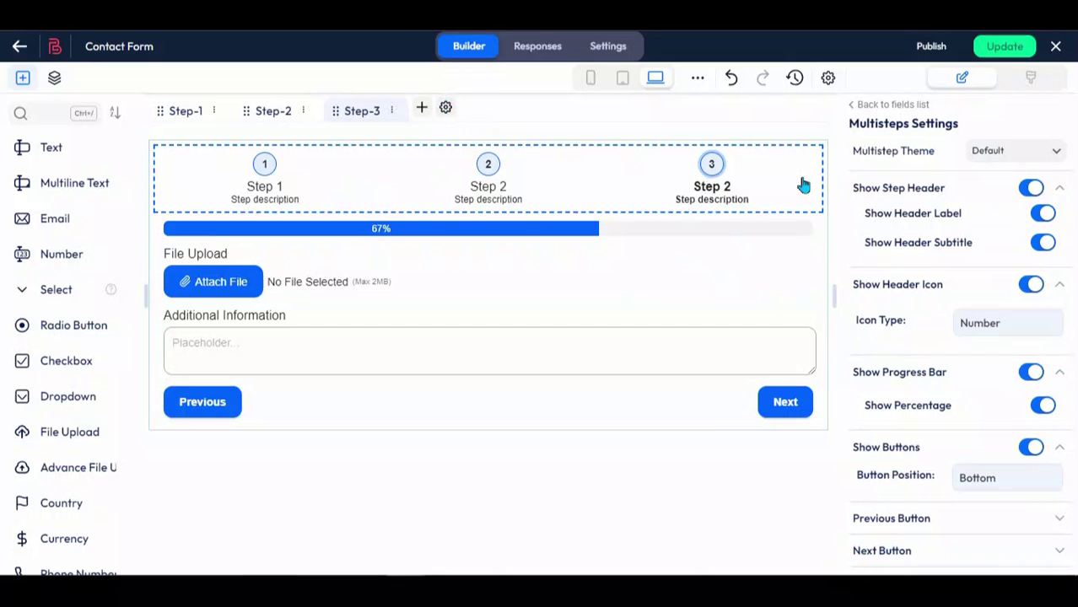
left_click(853, 105)
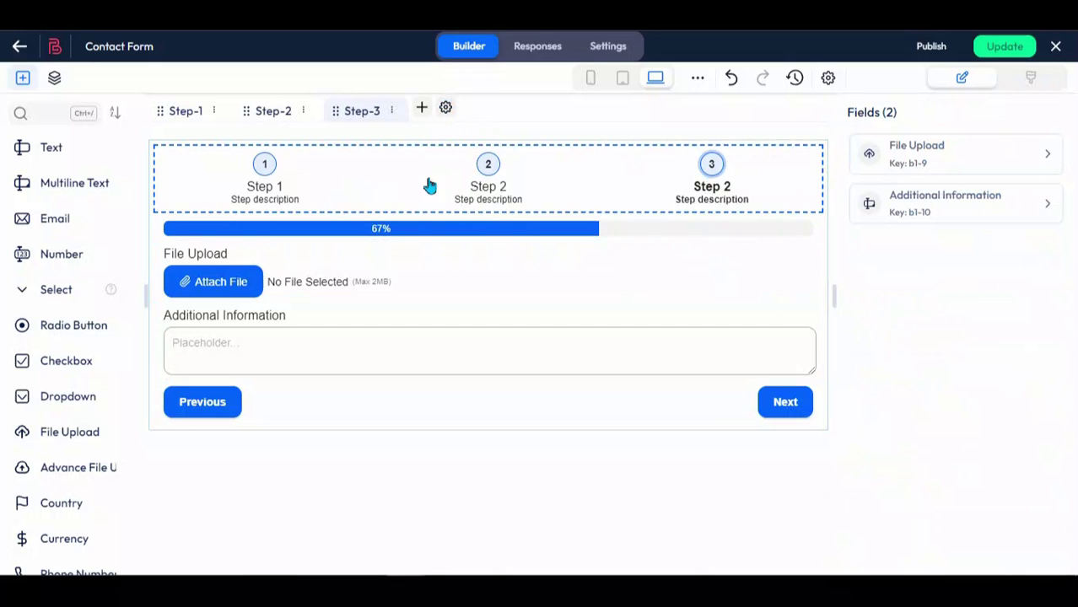
left_click(404, 175)
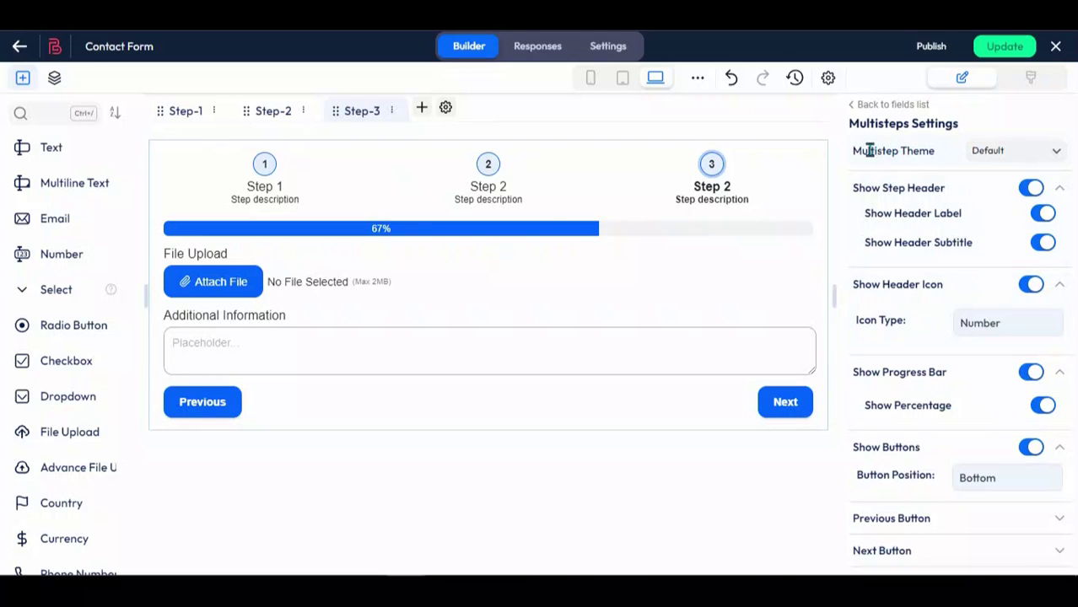
left_click_drag(854, 158, 938, 158)
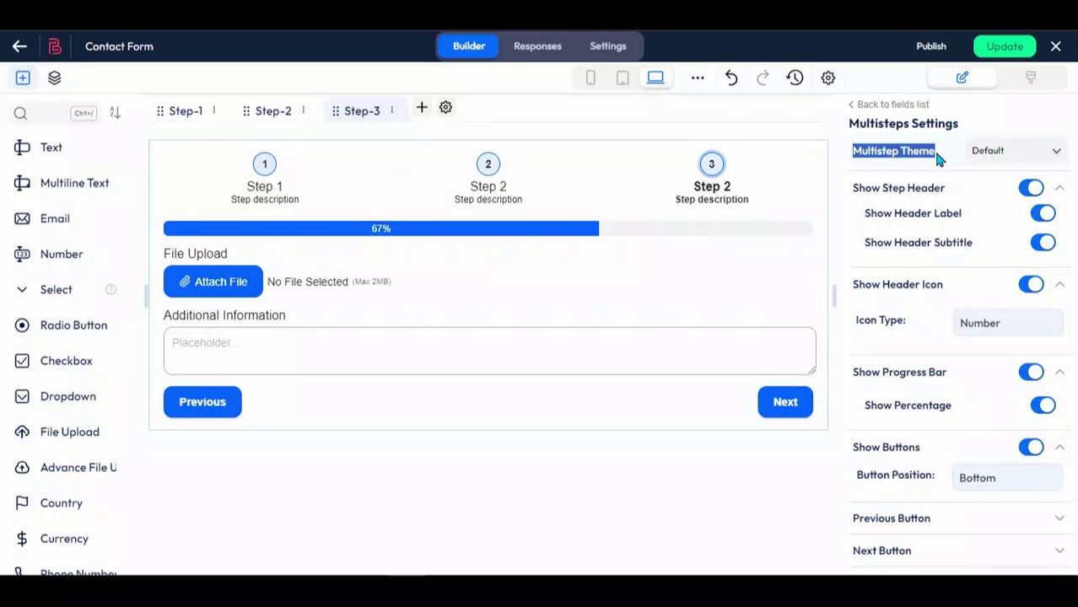
left_click(1013, 163)
left_click(1004, 177)
left_click(936, 149)
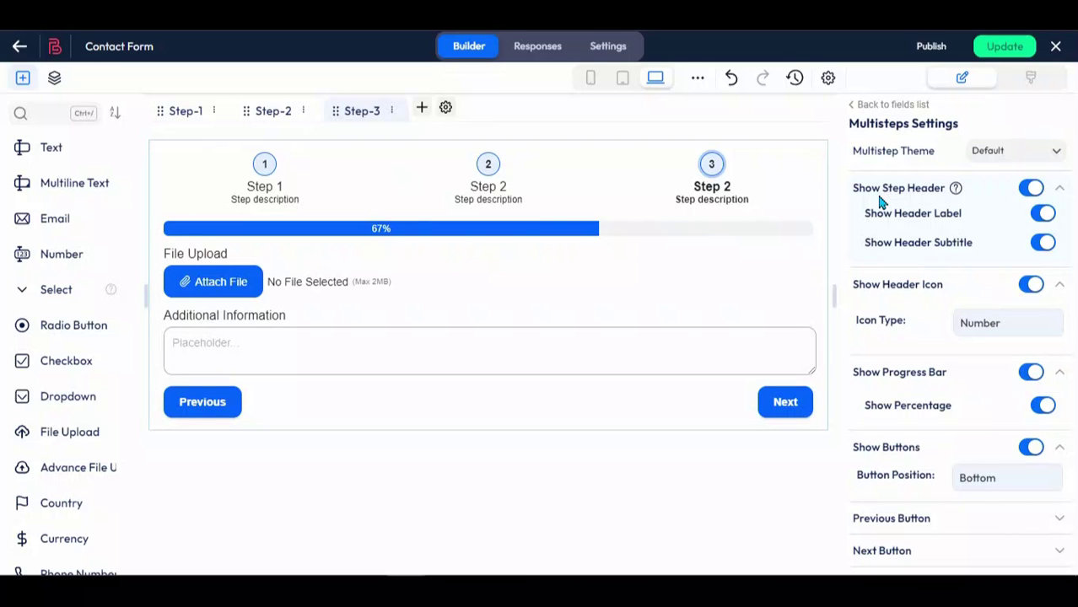
left_click(1030, 190)
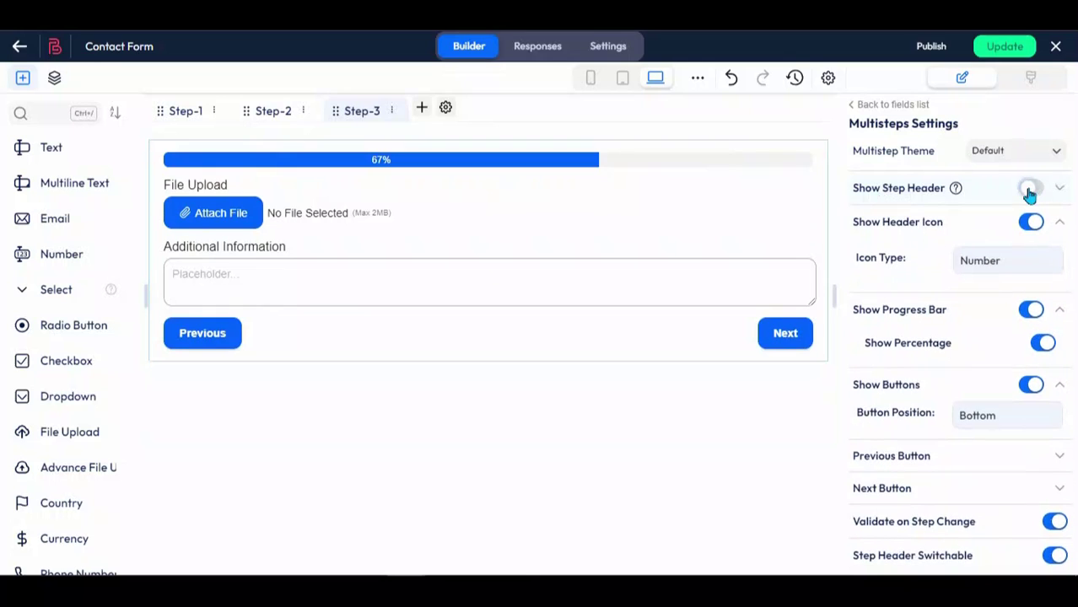
left_click(1030, 190)
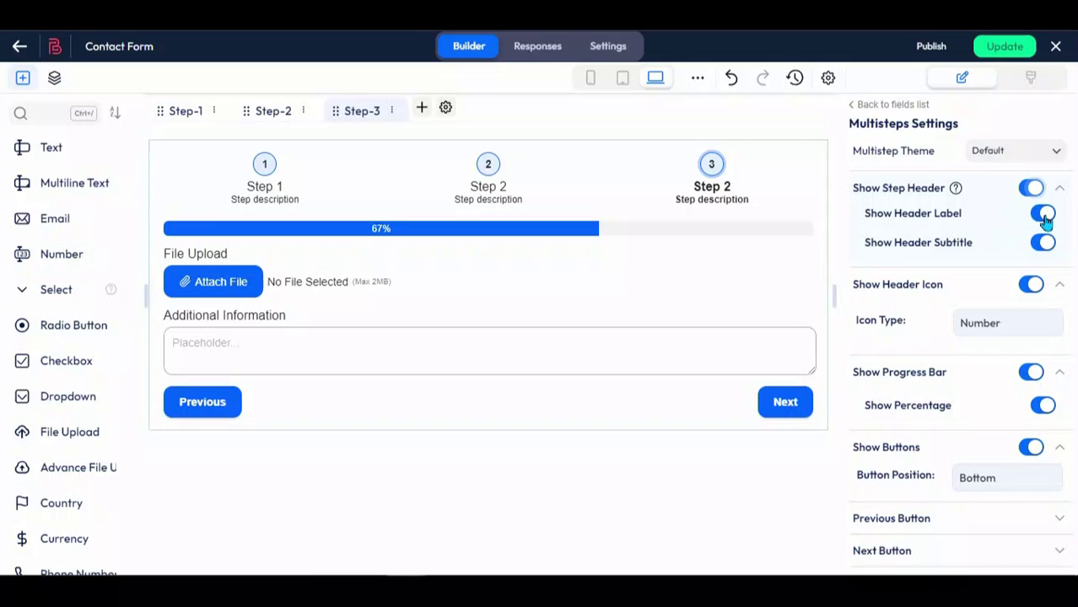
left_click(1044, 216)
left_click(1044, 218)
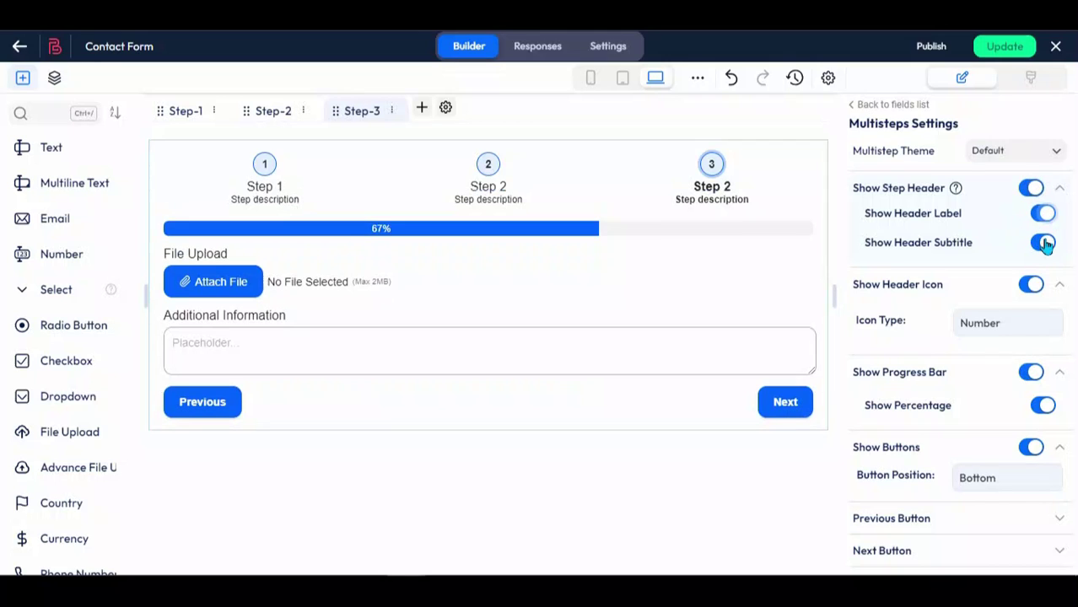
left_click(1044, 243)
left_click(1043, 243)
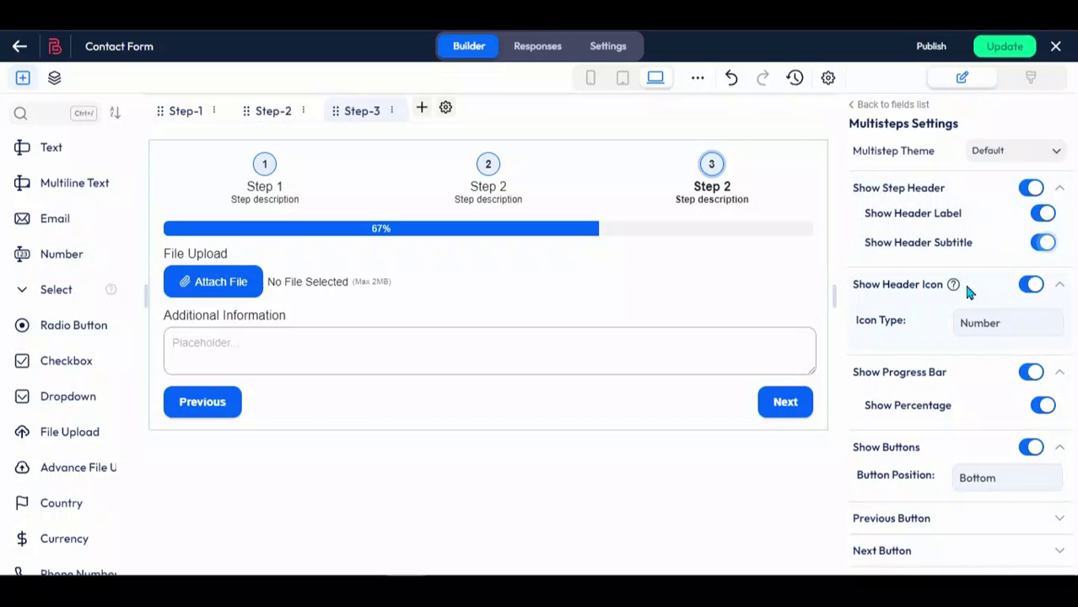
left_click(1031, 287)
left_click(1031, 287)
left_click(987, 331)
left_click(979, 345)
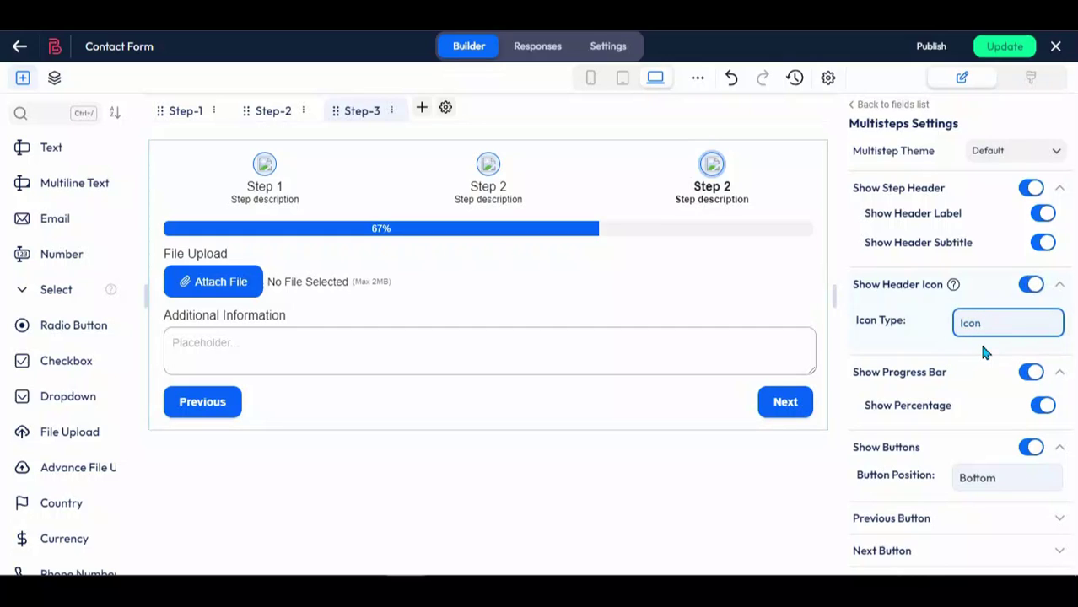
left_click(981, 337)
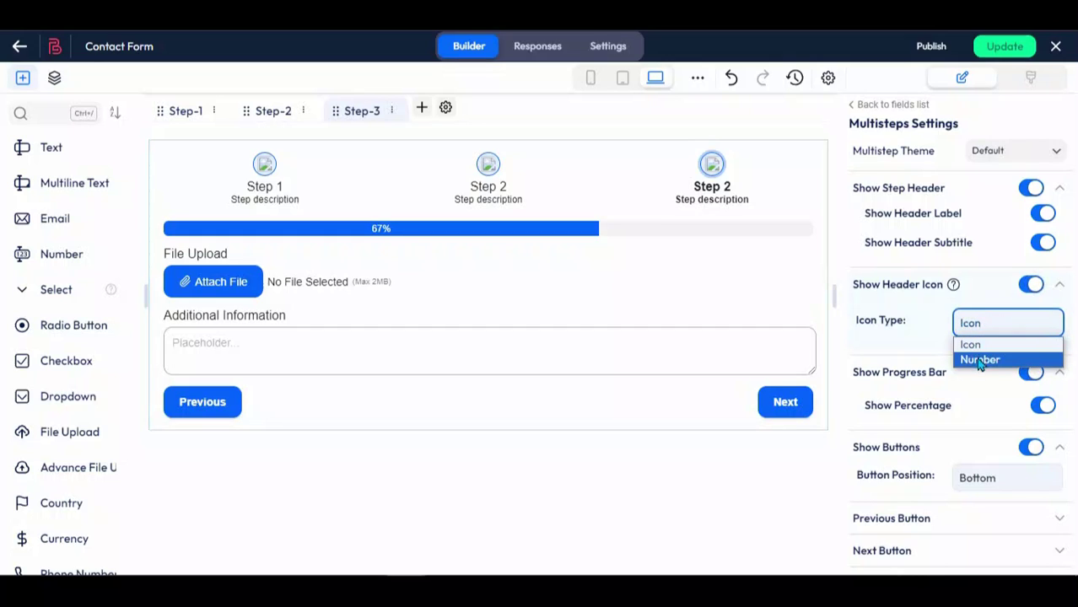
left_click(979, 357)
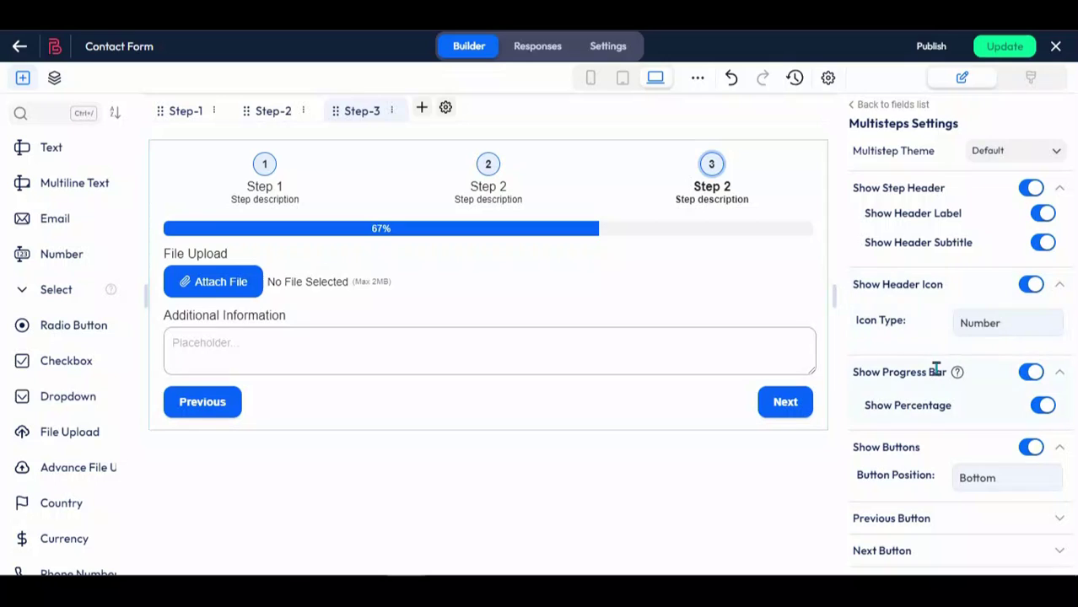
left_click(1029, 373)
left_click(1029, 373)
left_click(1042, 408)
left_click(1042, 409)
left_click(1043, 408)
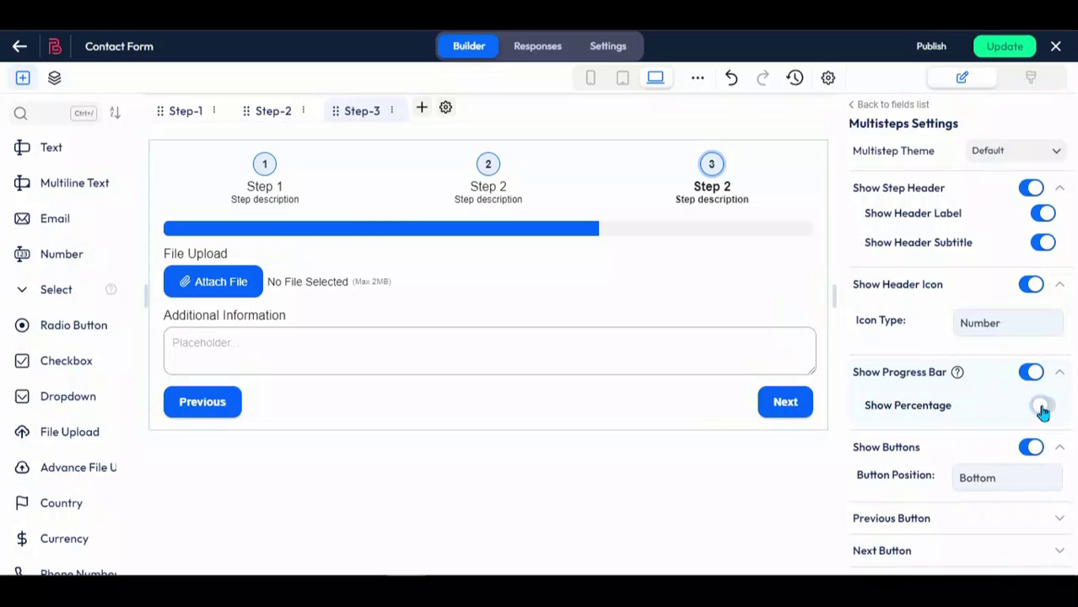
left_click(1043, 409)
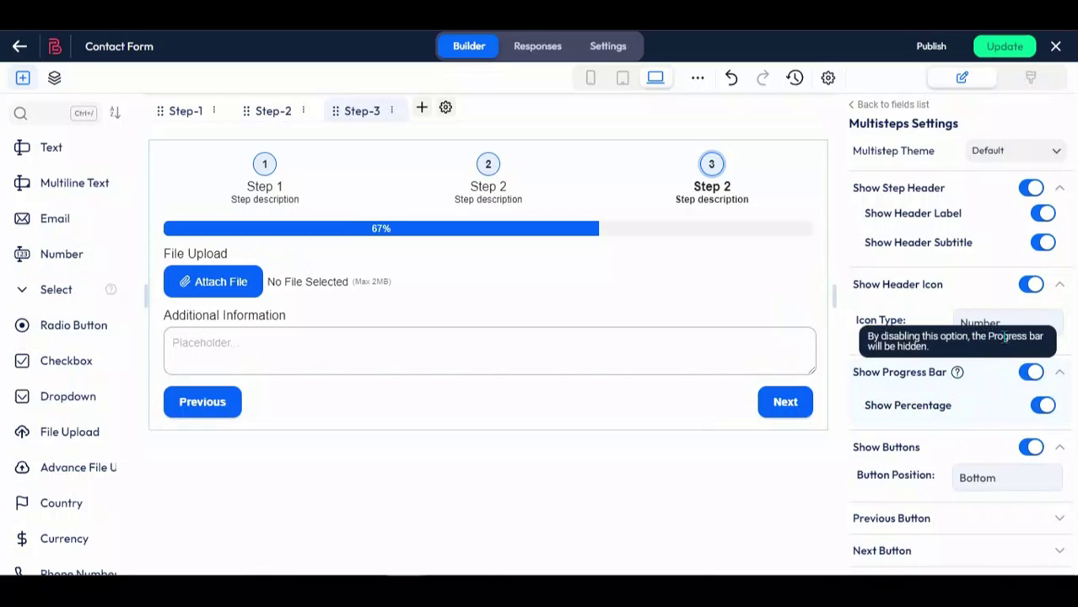
scroll(960, 421, "down", 3)
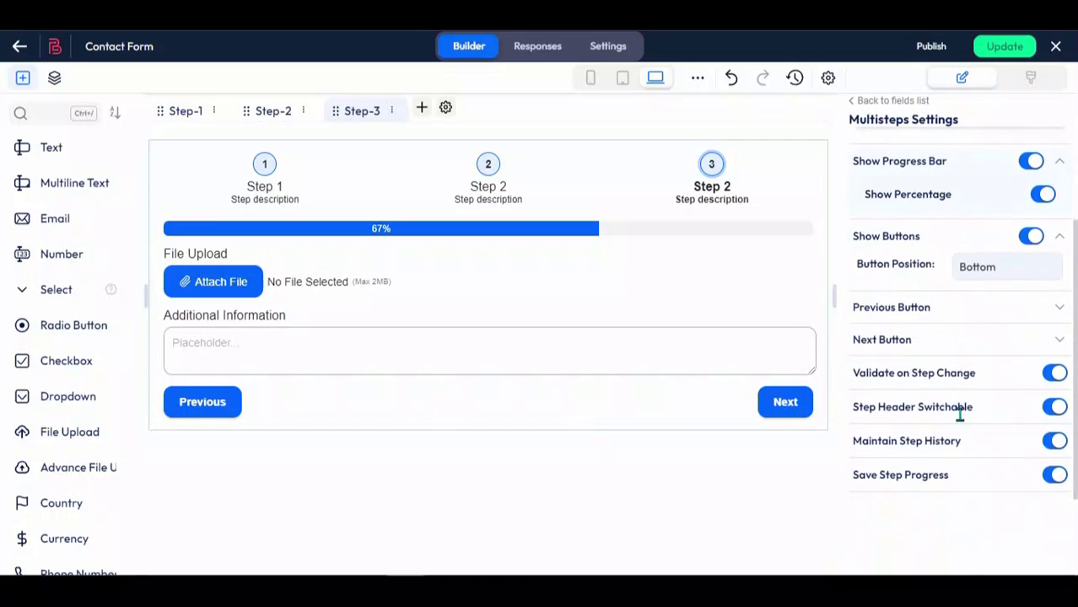
left_click(1031, 237)
left_click(1033, 238)
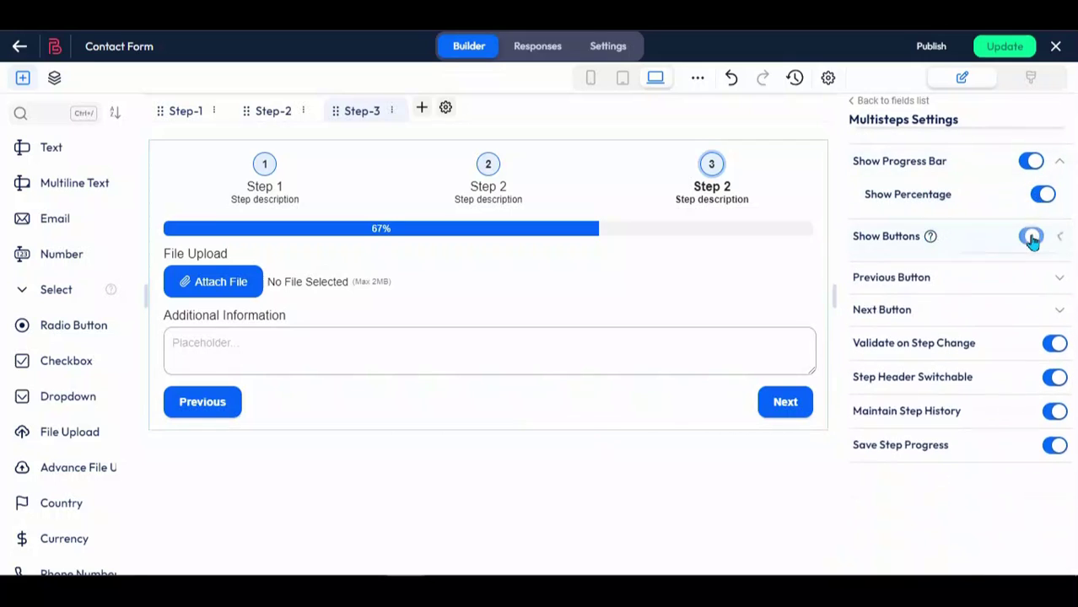
left_click(1008, 272)
left_click(970, 289)
left_click(983, 267)
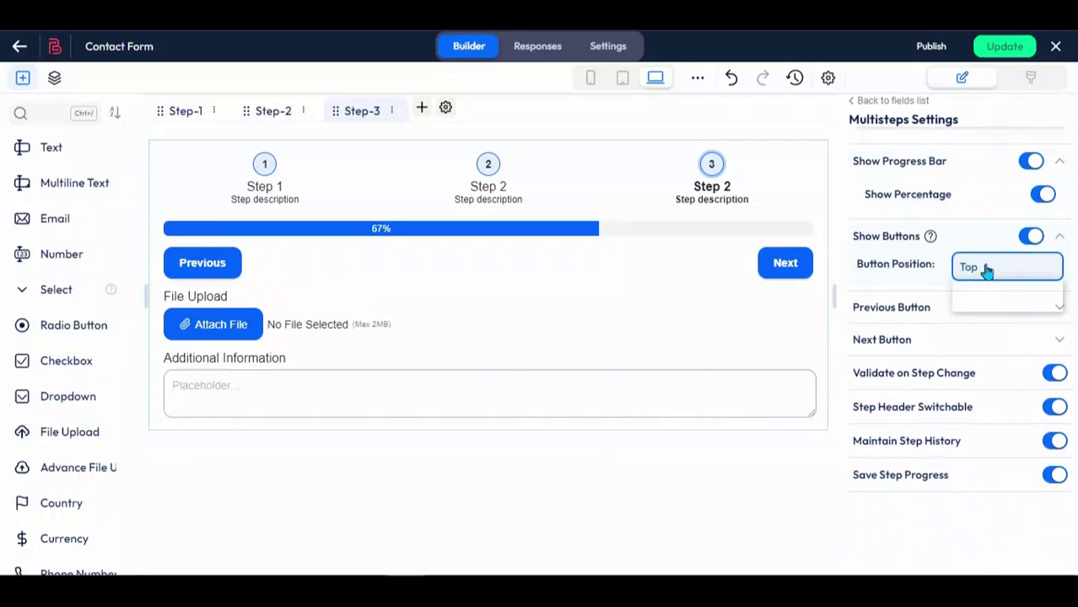
left_click(979, 304)
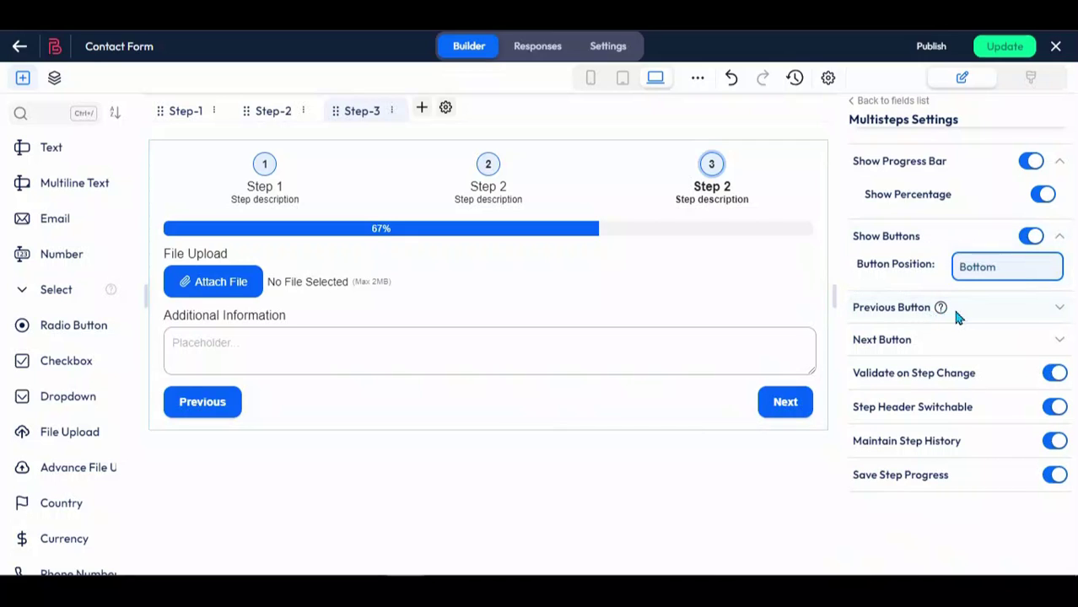
left_click(968, 307)
double_click(917, 336)
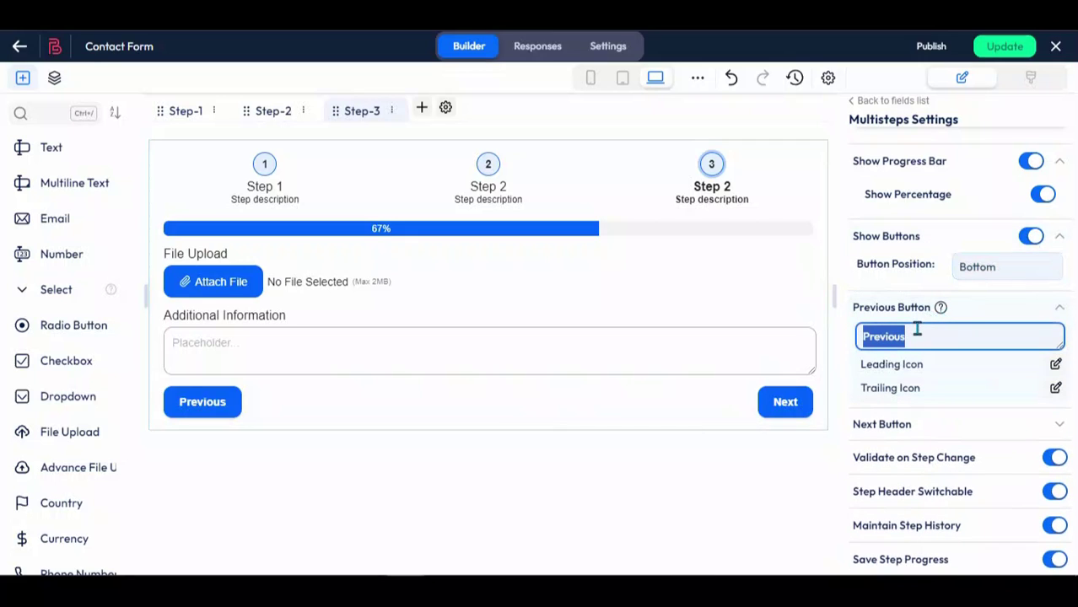
left_click(917, 335)
left_click(964, 442)
left_click(885, 426)
double_click(900, 452)
left_click(967, 453)
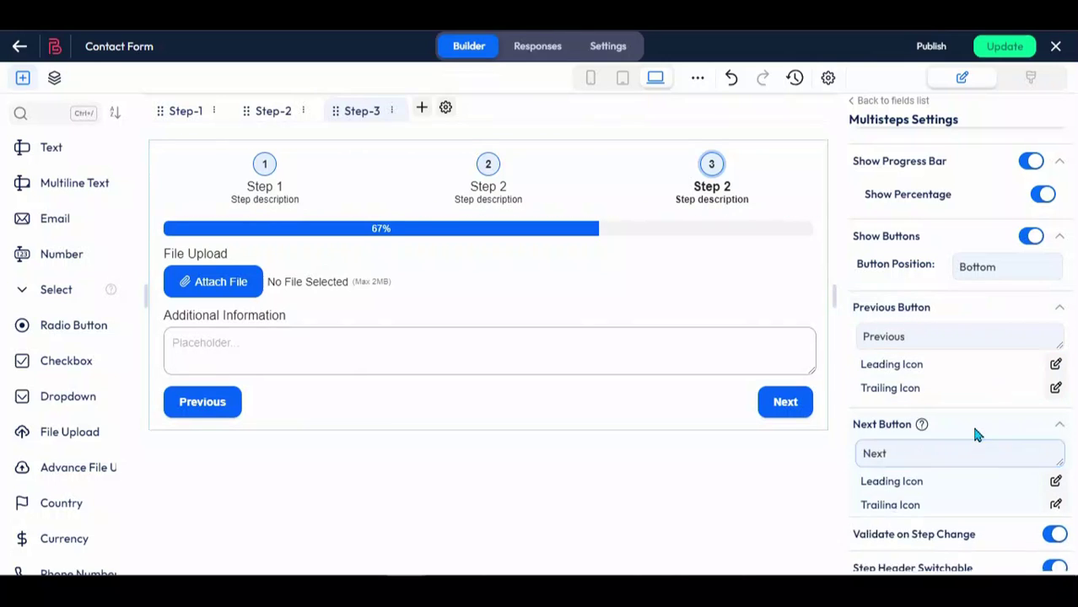
left_click(975, 432)
scroll(983, 409, "down", 3)
left_click(1056, 256)
left_click(1056, 256)
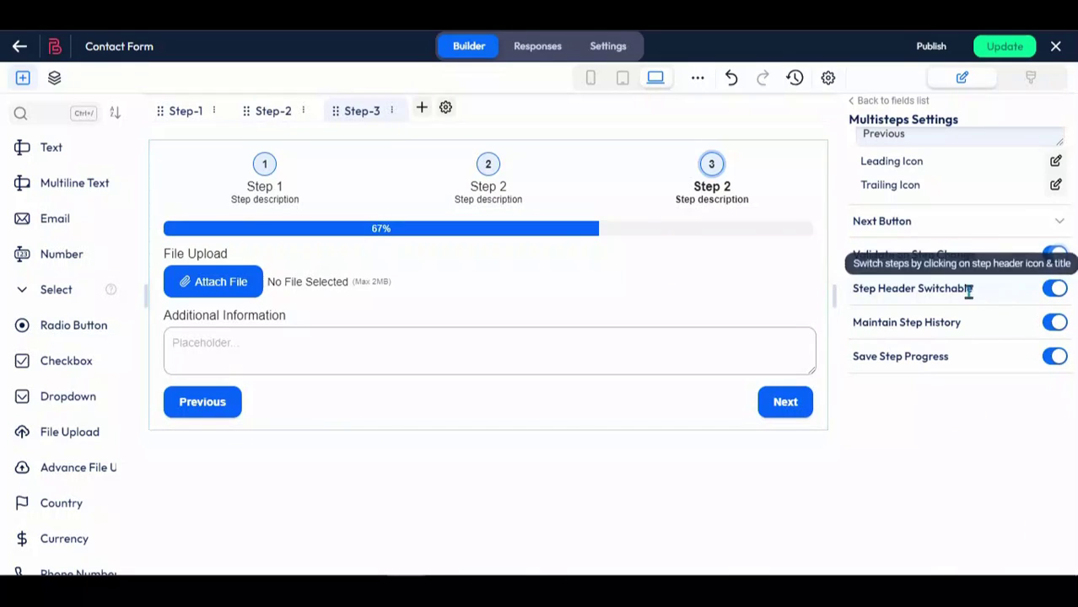
Step: Toggle Step Header Switchable, Maintain Step History and Save Step Progress off and back on
left_click(1059, 292)
left_click(1050, 292)
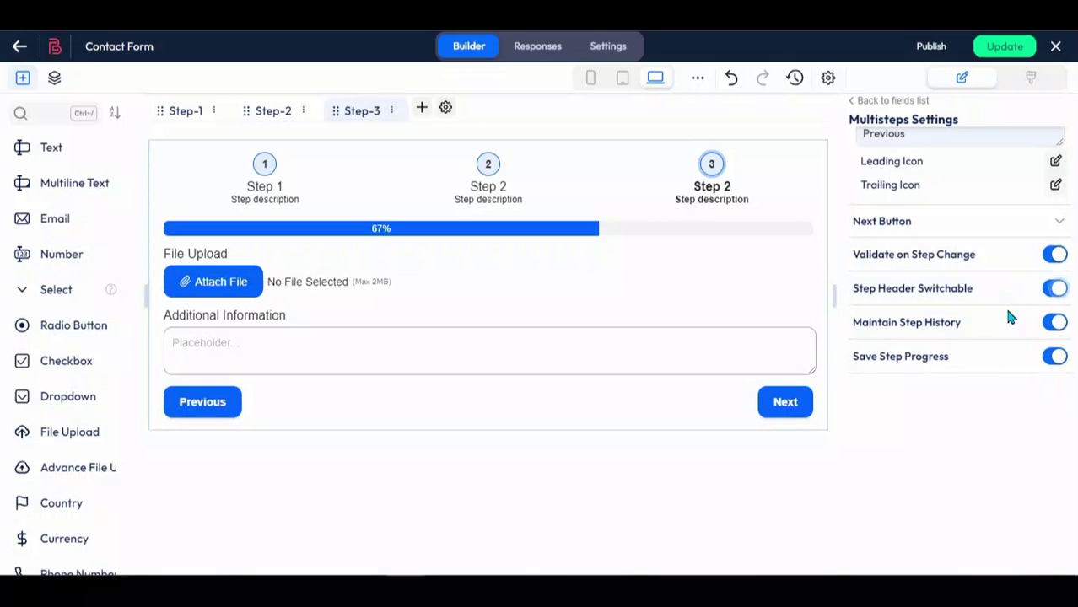
left_click(1057, 329)
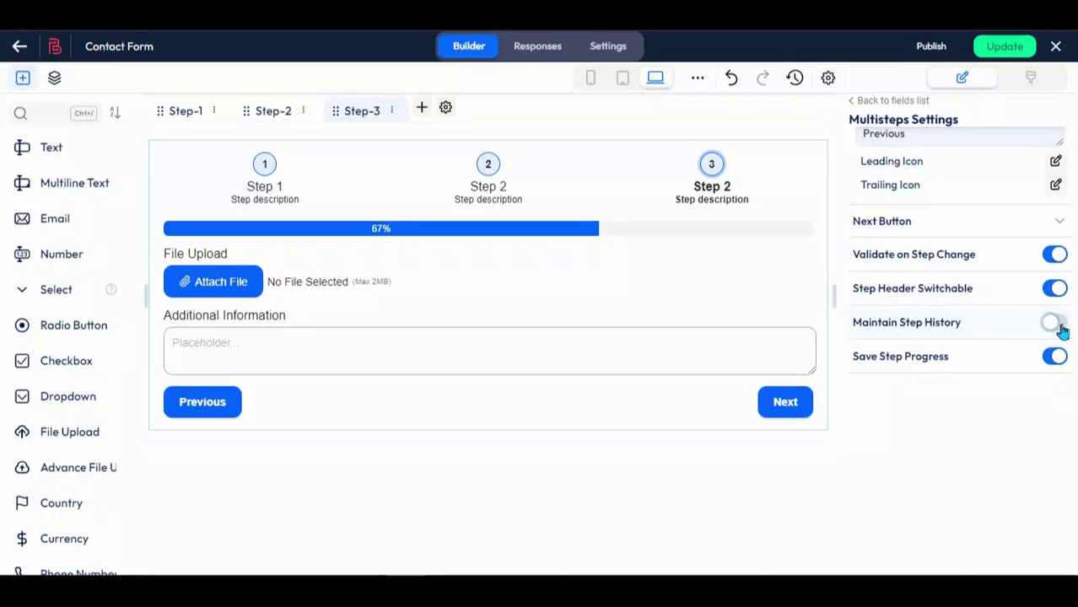
left_click(1060, 329)
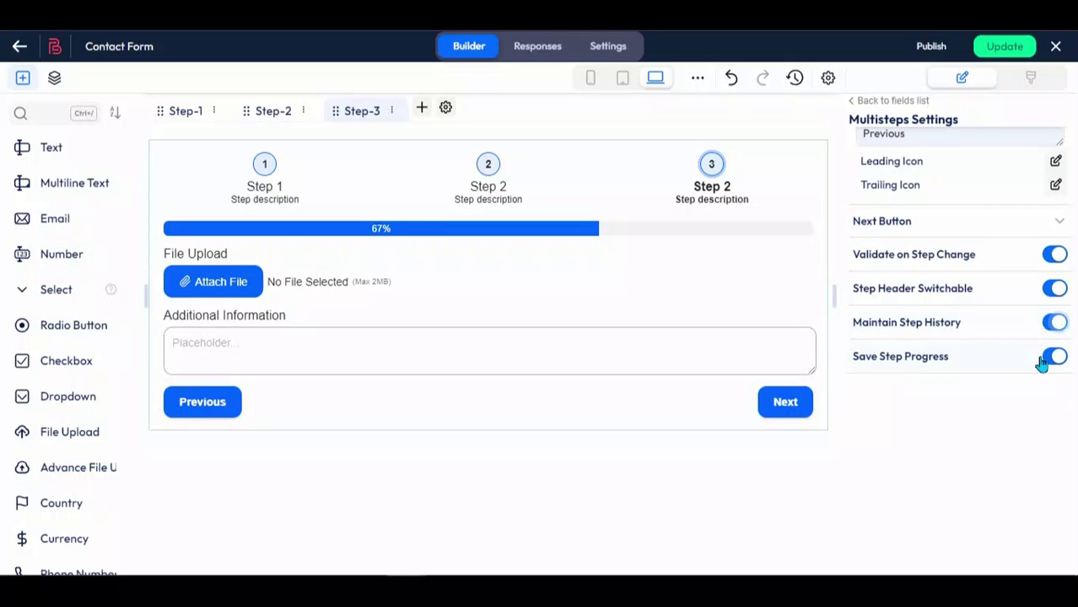
left_click(1058, 361)
left_click(1059, 361)
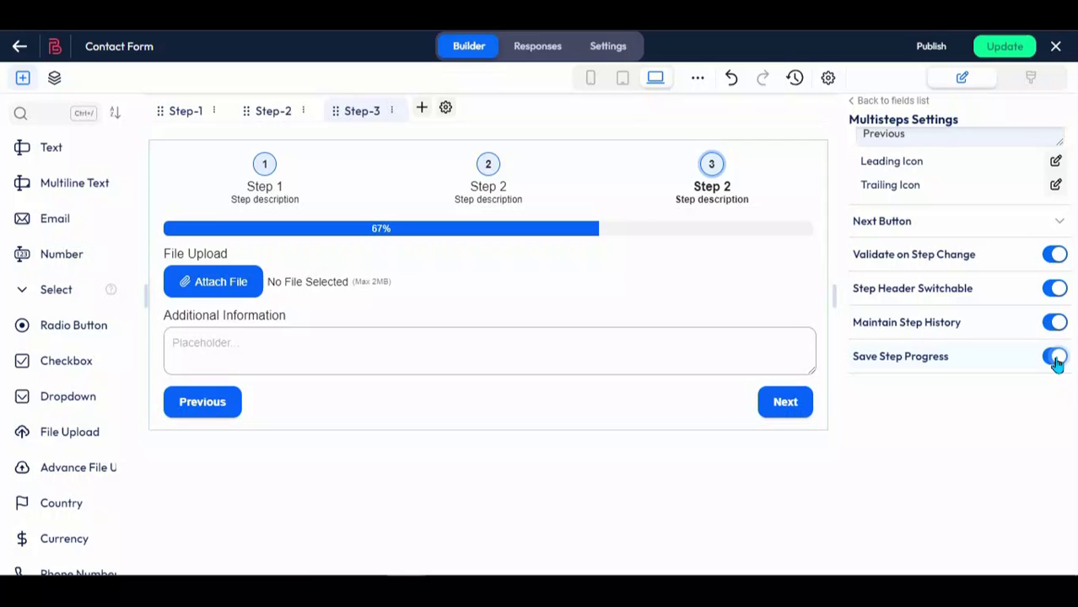
Step: Open the Step 2 tab's action menu and choose its settings
scroll(1010, 349, "up", 5)
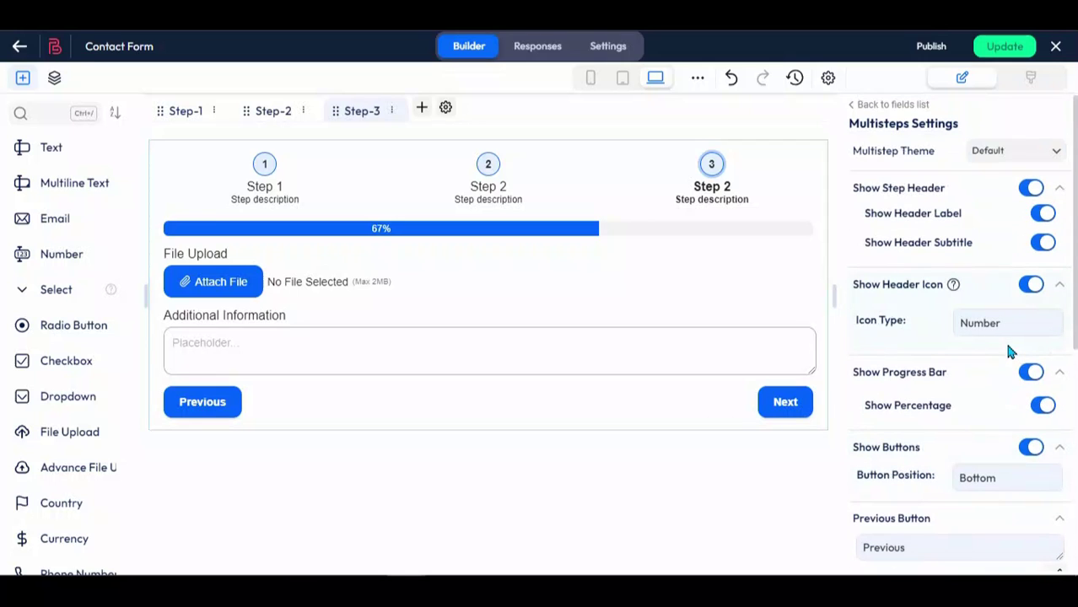
left_click(303, 113)
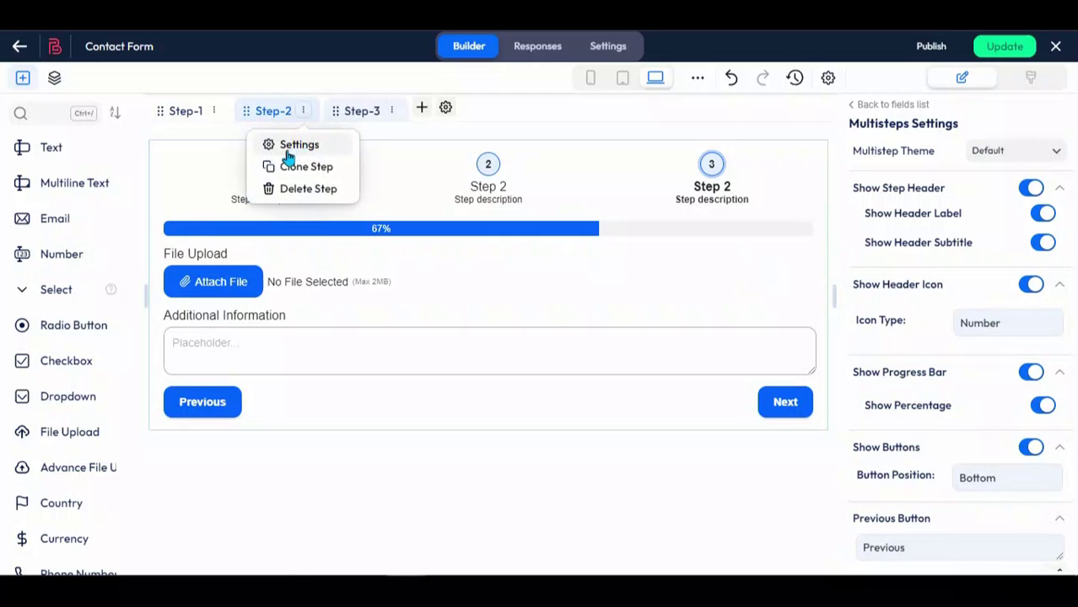
left_click(287, 150)
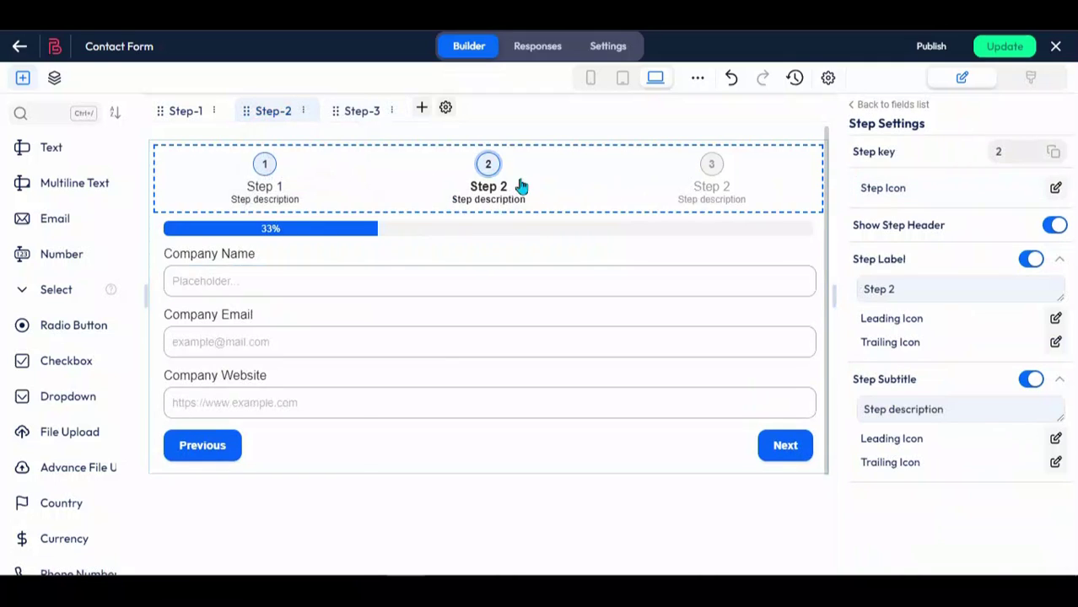
Step: Give Step 3 the fast-forward icon found by searching 'end', and save it
left_click(711, 177)
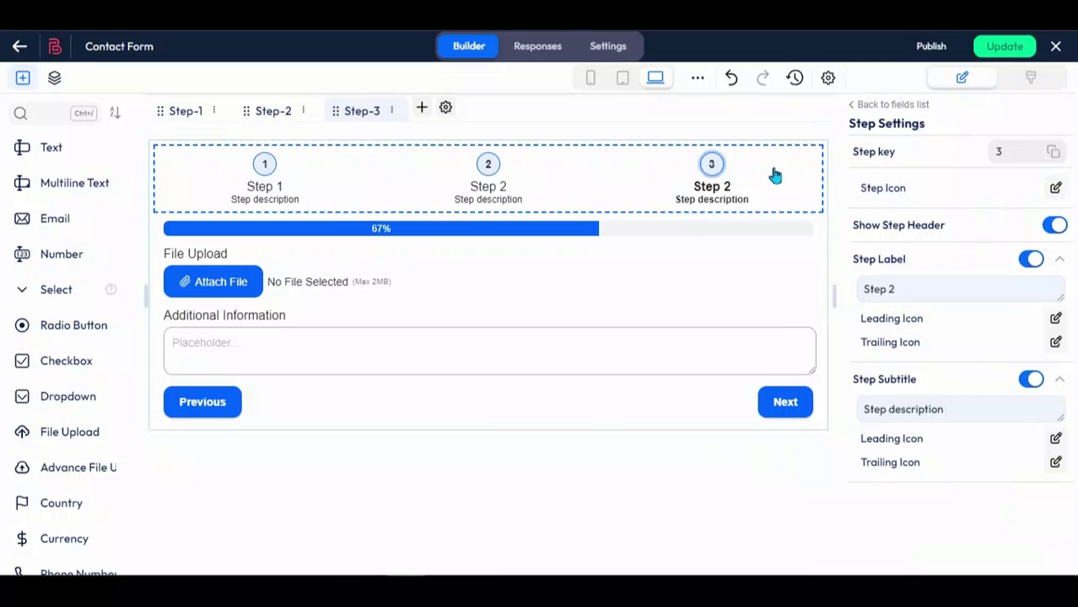
left_click(1054, 188)
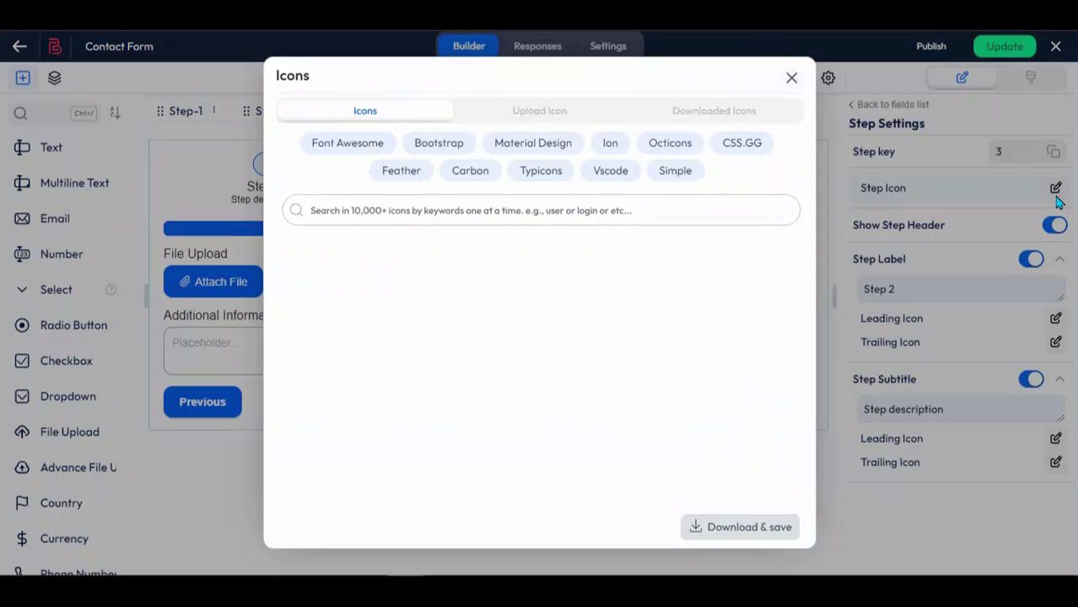
left_click(678, 216)
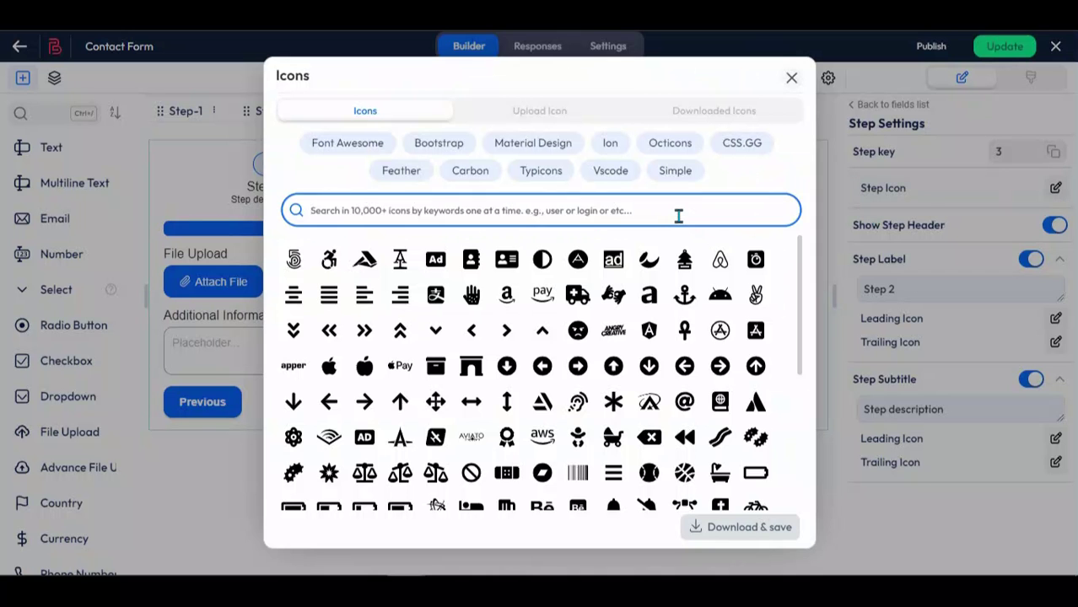
type("end")
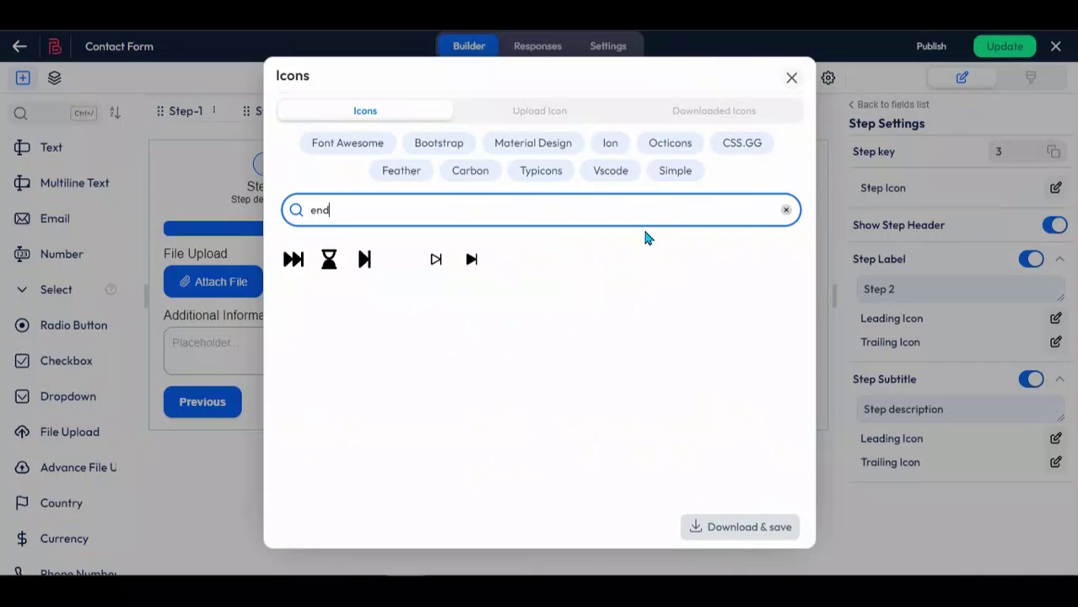
left_click(295, 268)
left_click(735, 530)
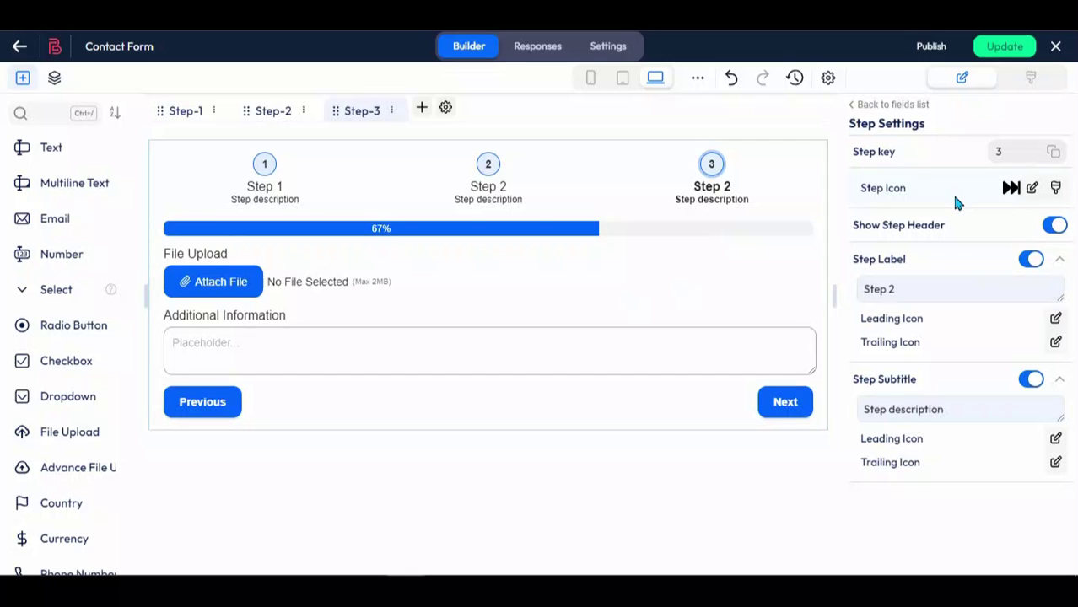
left_click(616, 186)
Step: Switch the step Icon Type to Icon and back to Number, then open Step 3's settings
scroll(859, 305, "down", 3)
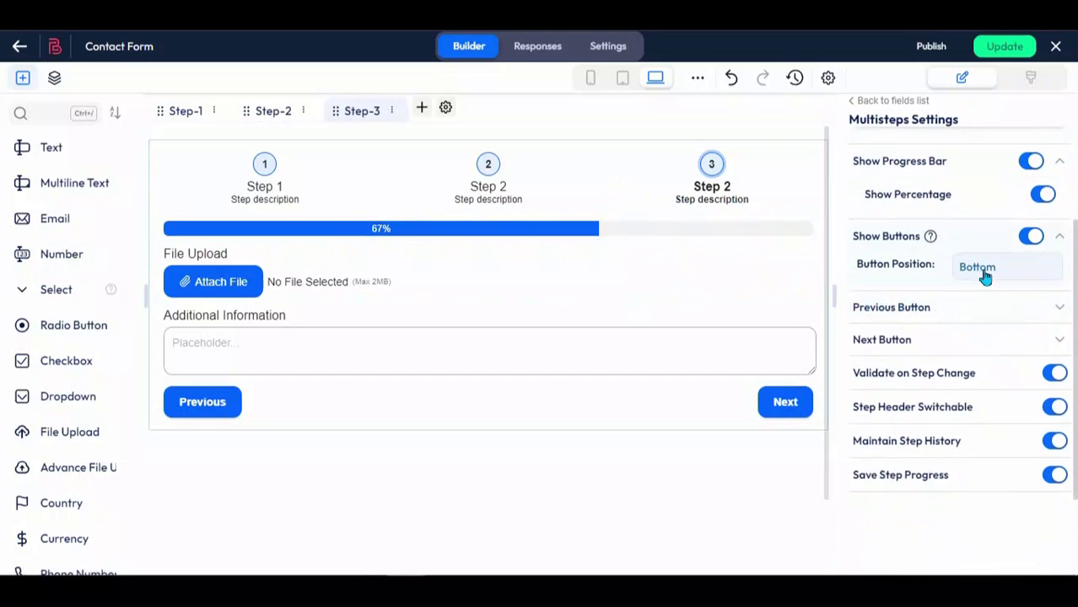
scroll(978, 274, "up", 3)
left_click(979, 323)
left_click(974, 341)
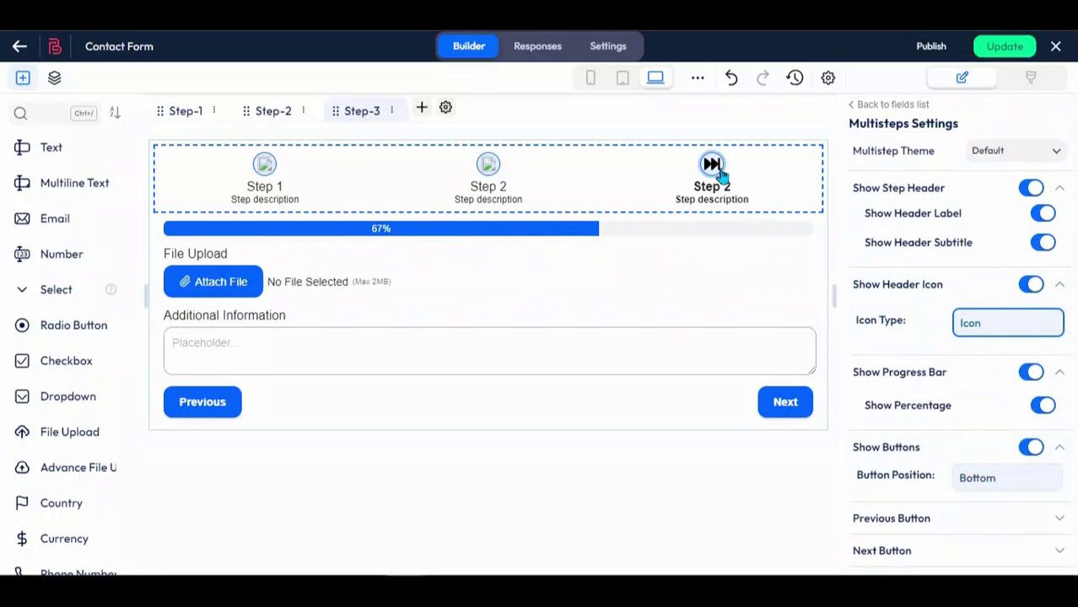
left_click(977, 324)
left_click(979, 355)
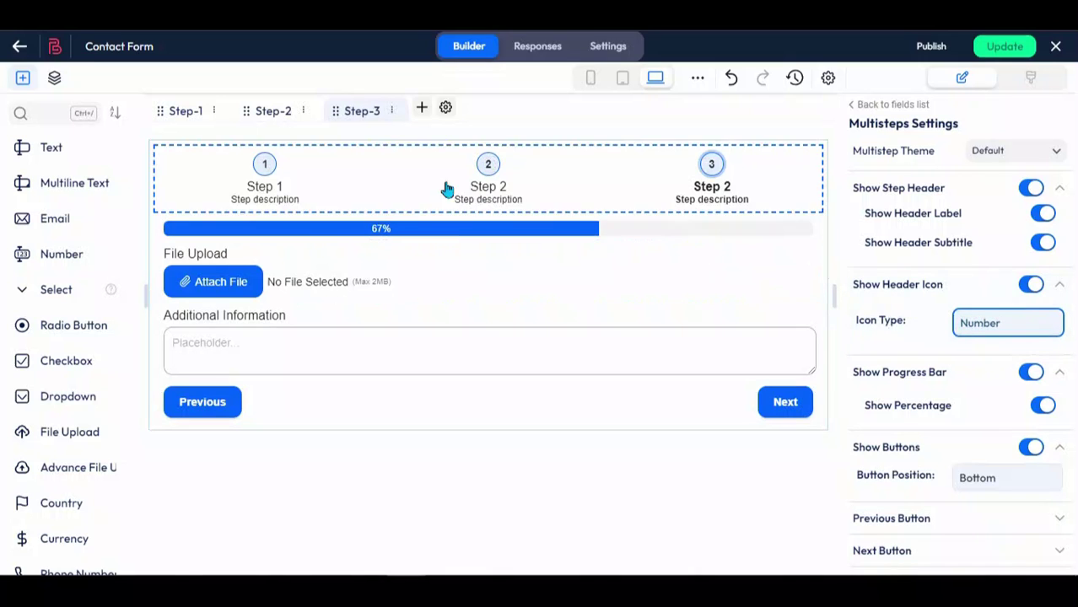
left_click(392, 111)
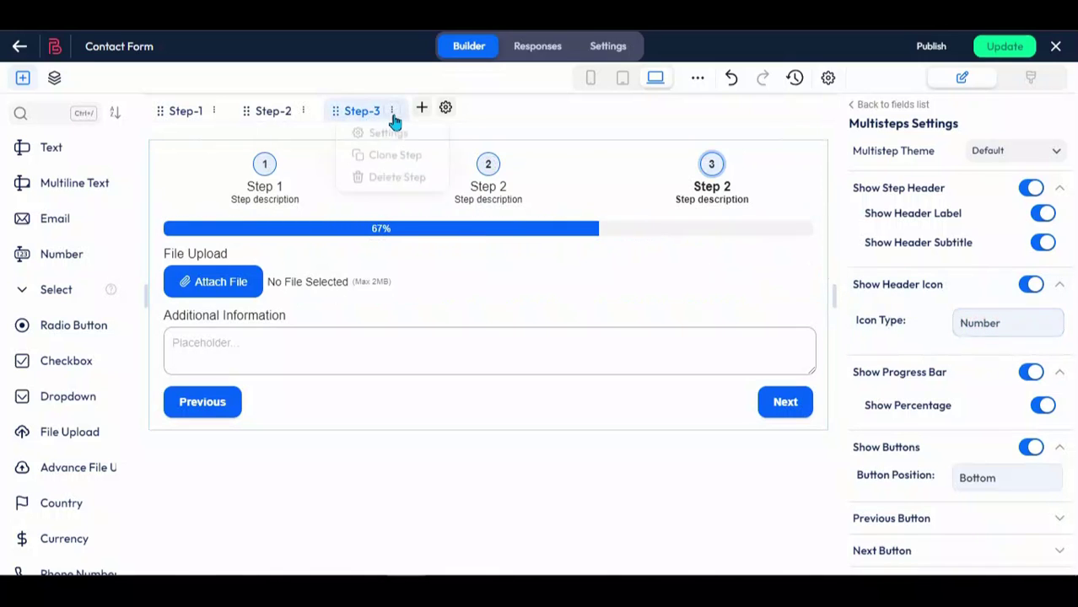
left_click(398, 146)
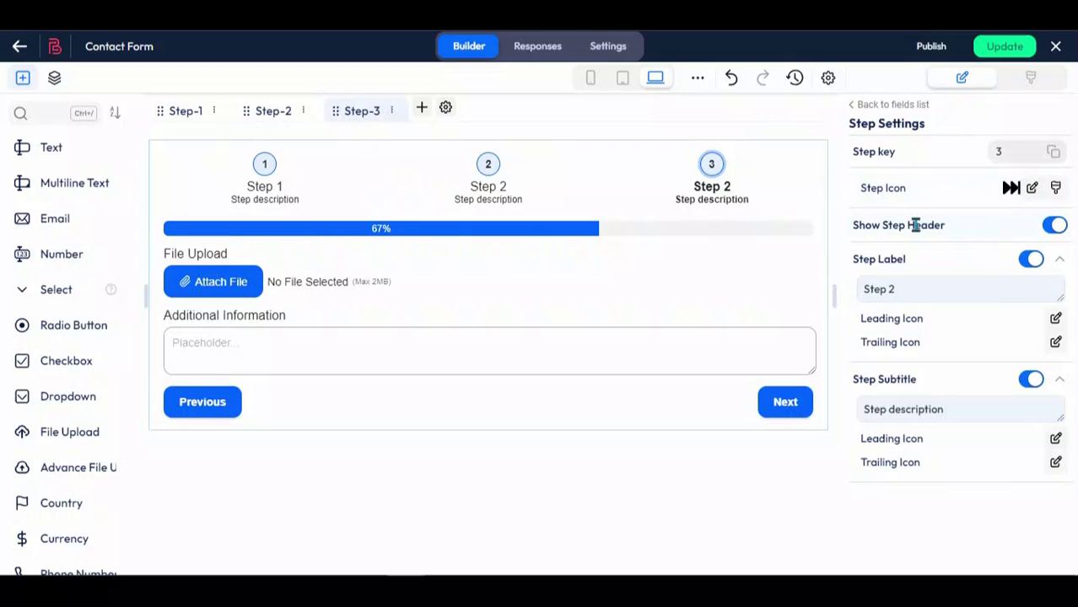
Step: Toggle Show Step Header and the step label off and back on
left_click(1056, 226)
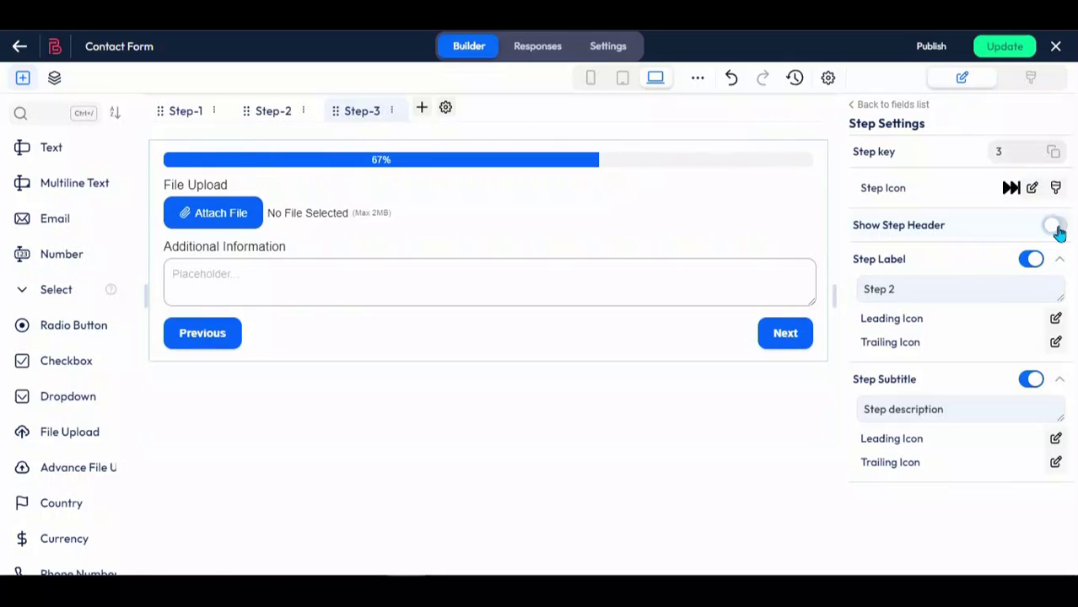
left_click(1056, 226)
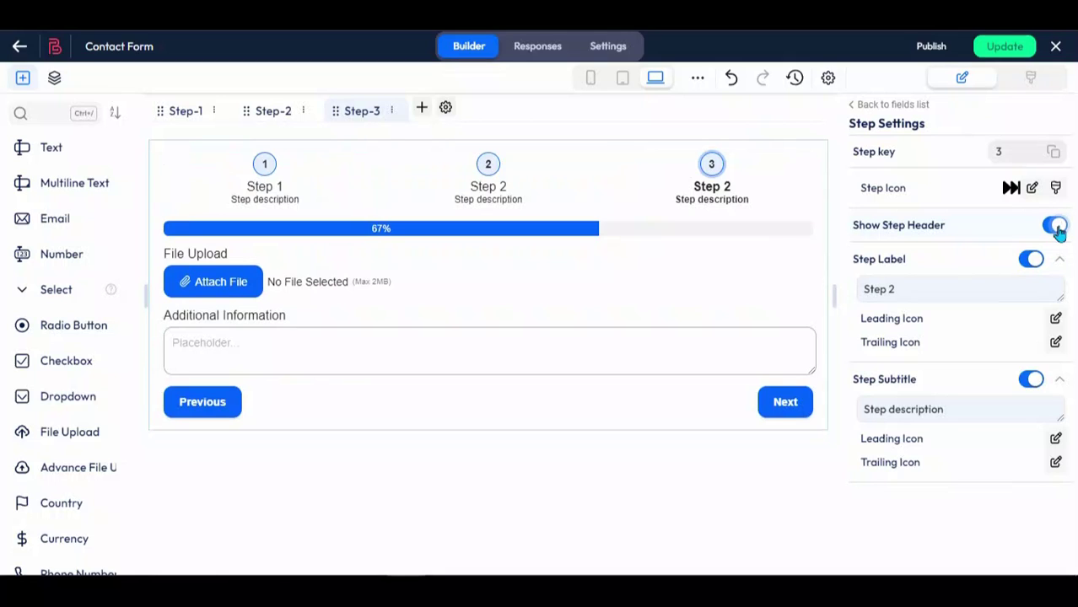
left_click(1029, 259)
left_click(1027, 262)
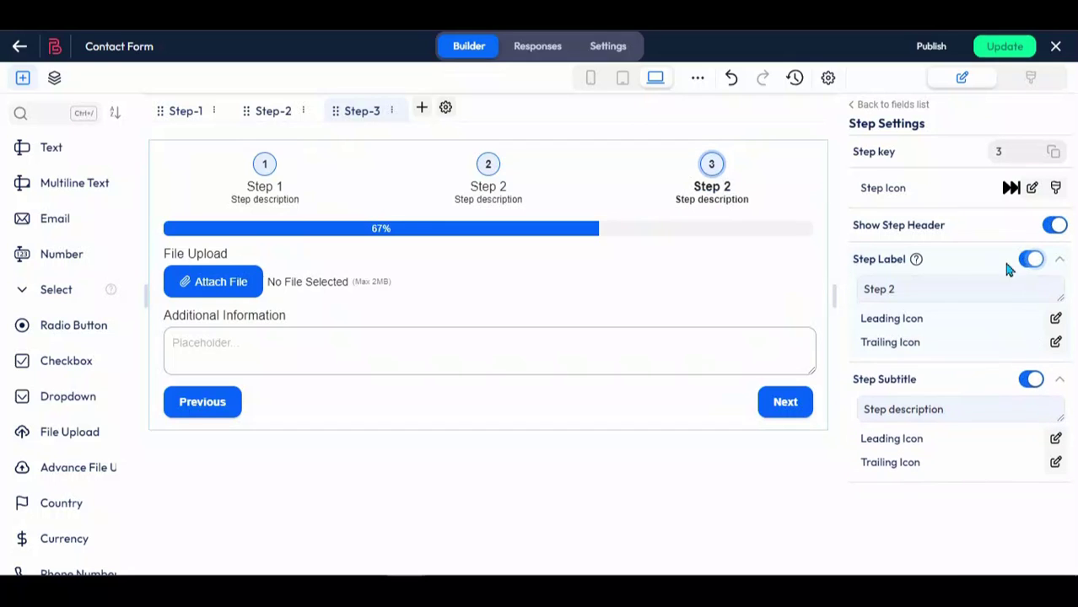
Step: Label step 1 'Personal Information' and turn off its subtitle
left_click(268, 188)
triple_click(917, 286)
type("Pero")
key("BackSpace")
key("BackSpace")
key("BackSpace")
key("BackSpace")
type("Personal Information")
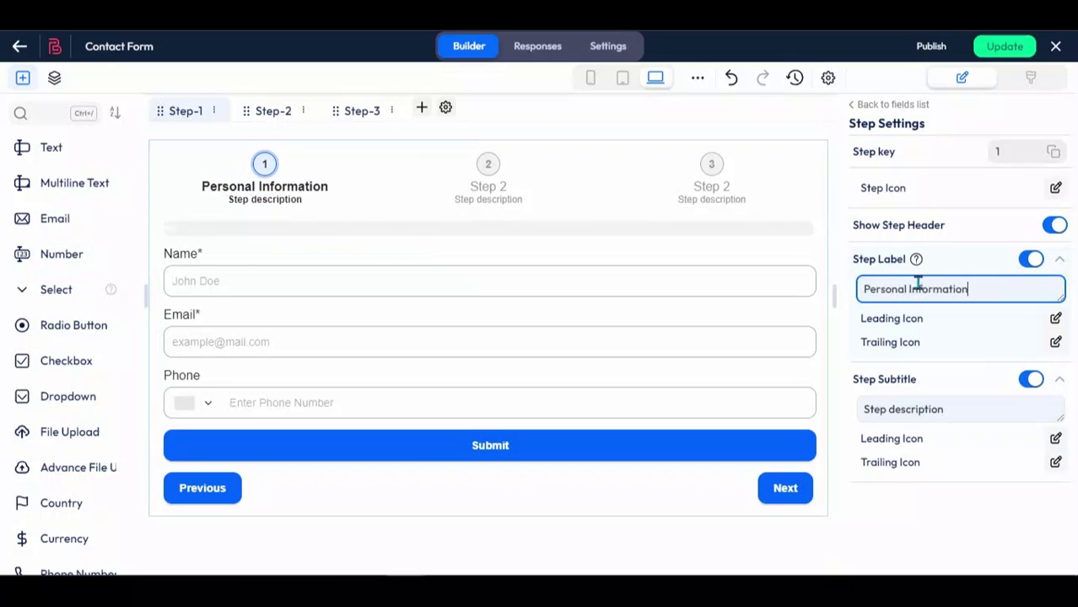
left_click(1030, 378)
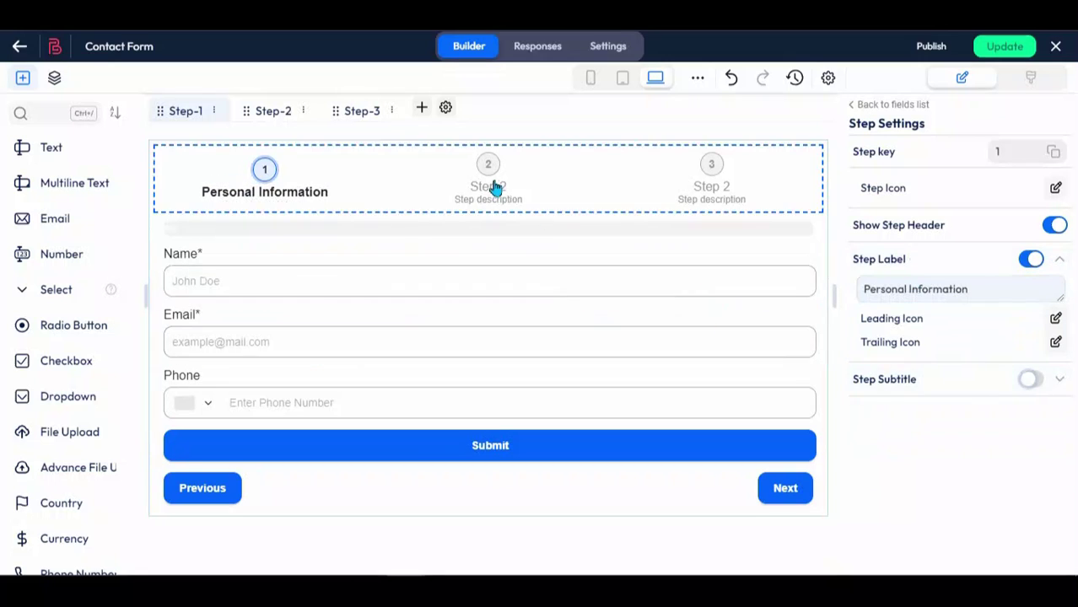
Step: Turn off step 2's subtitle and label it 'Company Information'
left_click(490, 182)
left_click(1030, 379)
left_click(917, 286)
key("ctrl+a")
type("Comp")
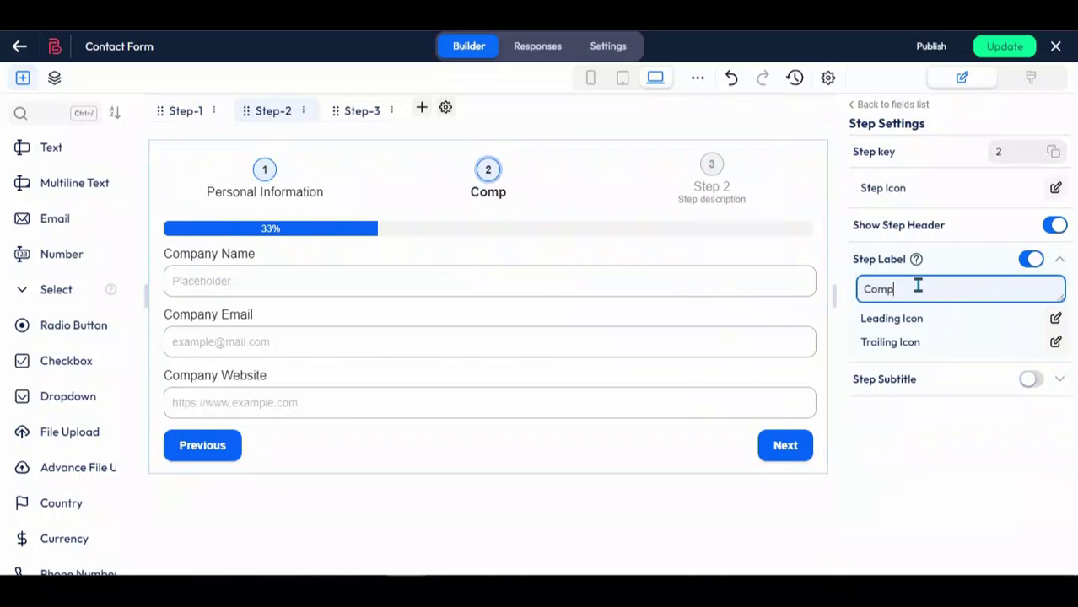
type("any Information")
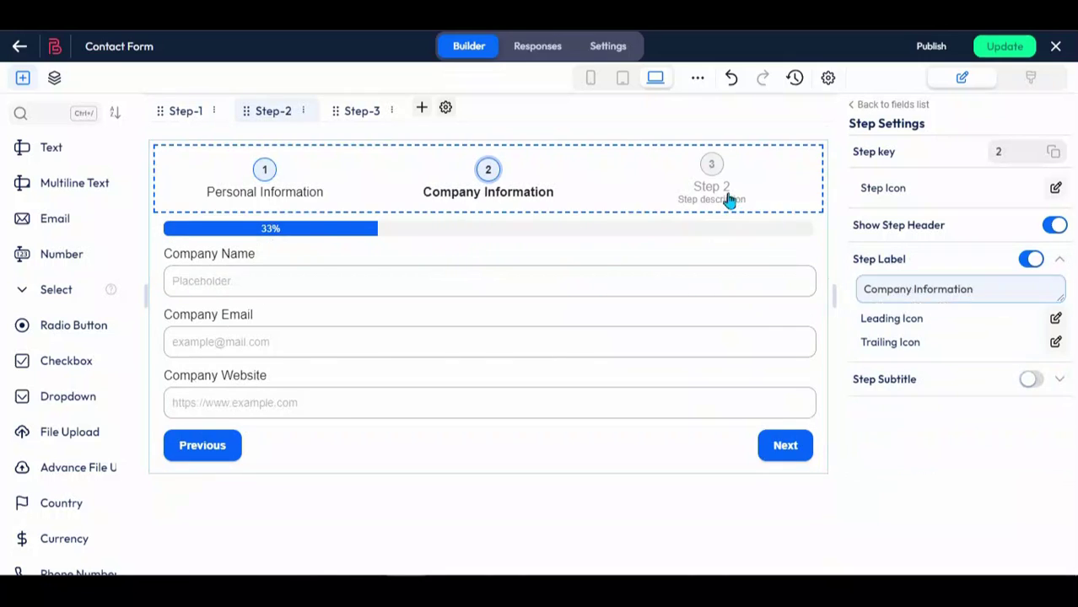
Step: Label step 3 'Additional Information' and turn off its subtitle
left_click(721, 199)
left_click(935, 289)
key("ctrl+a")
type("Additional Information")
left_click(1031, 379)
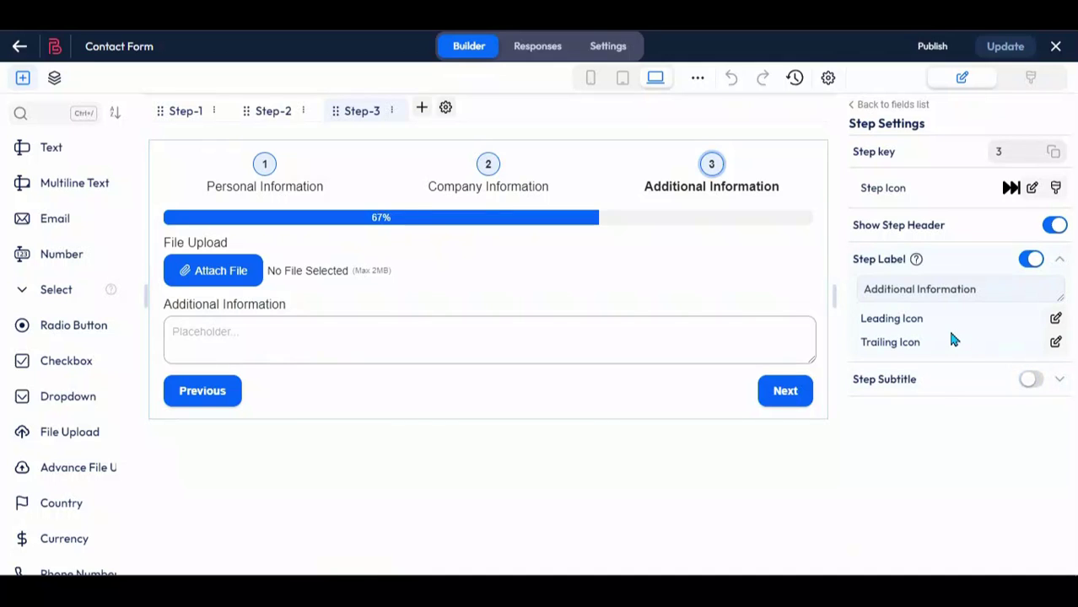
left_click(265, 169)
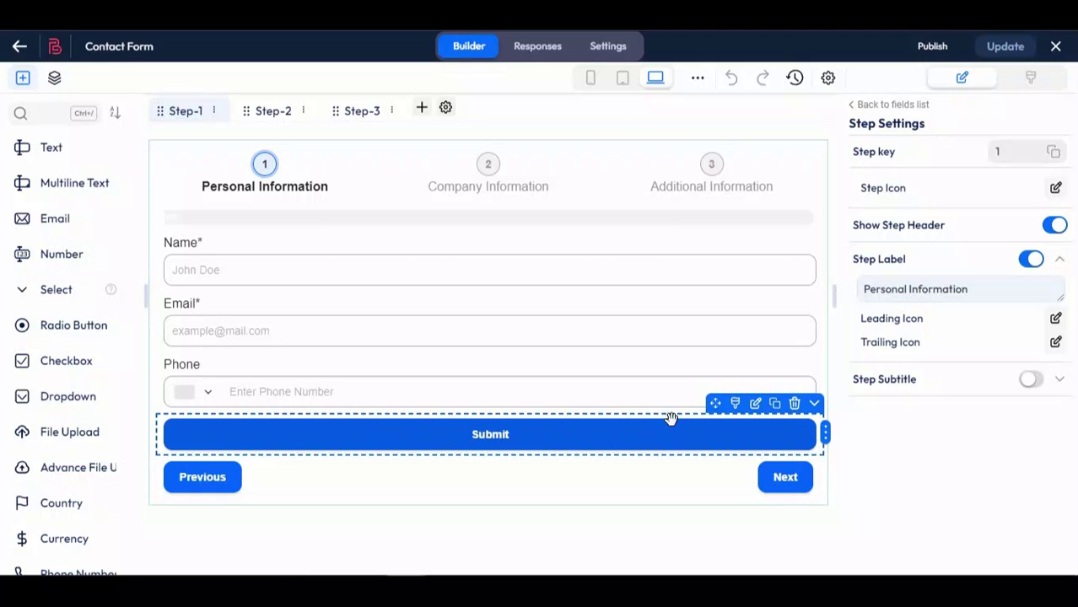
Step: Move the Submit button to Step #3 and click Update to save the form
left_click(734, 431)
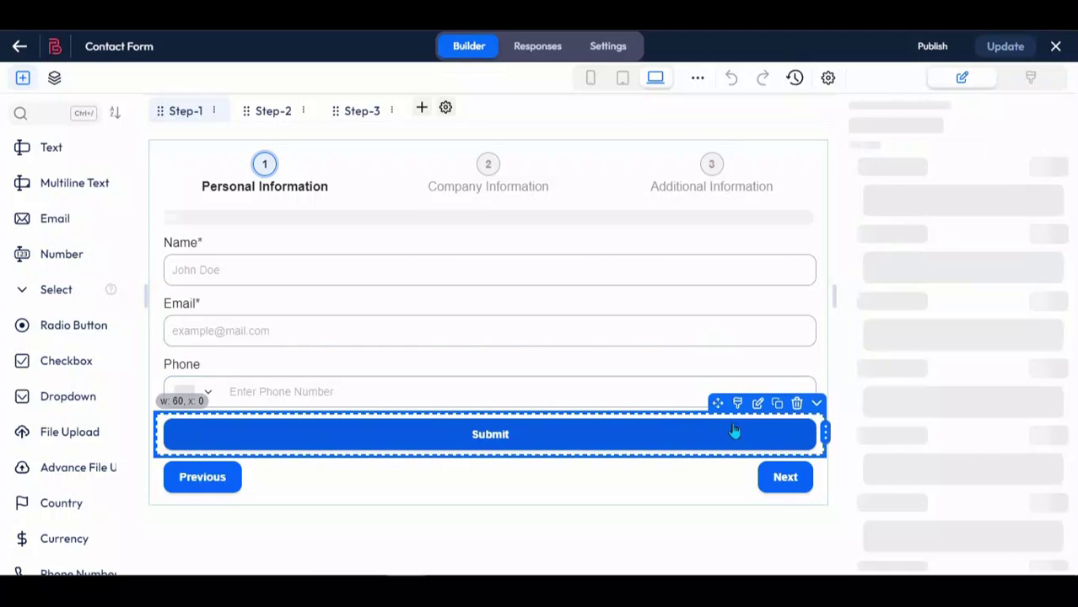
left_click(816, 404)
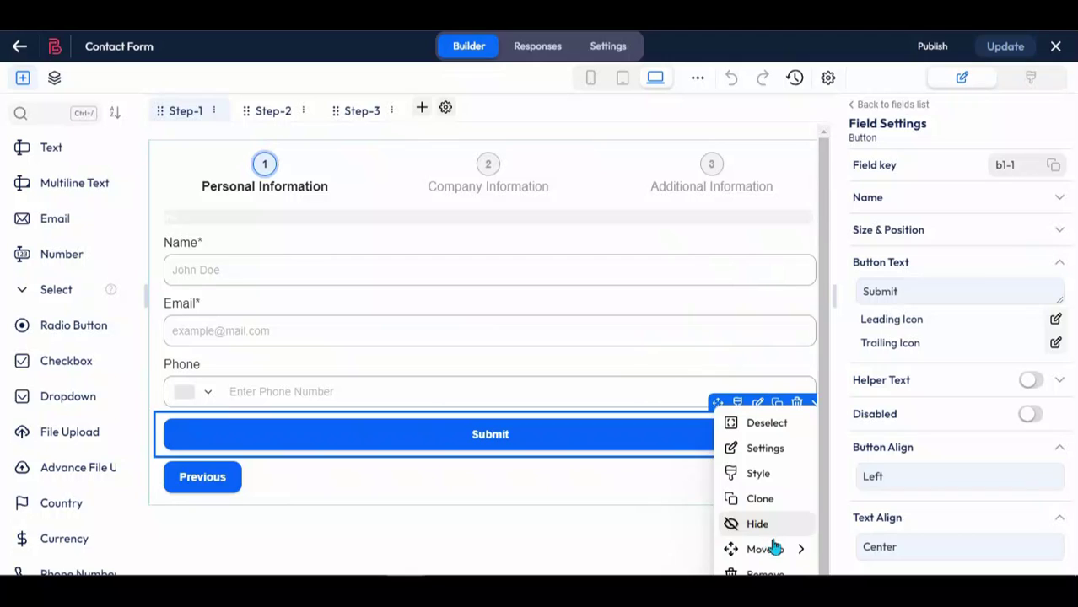
mouse_move(774, 549)
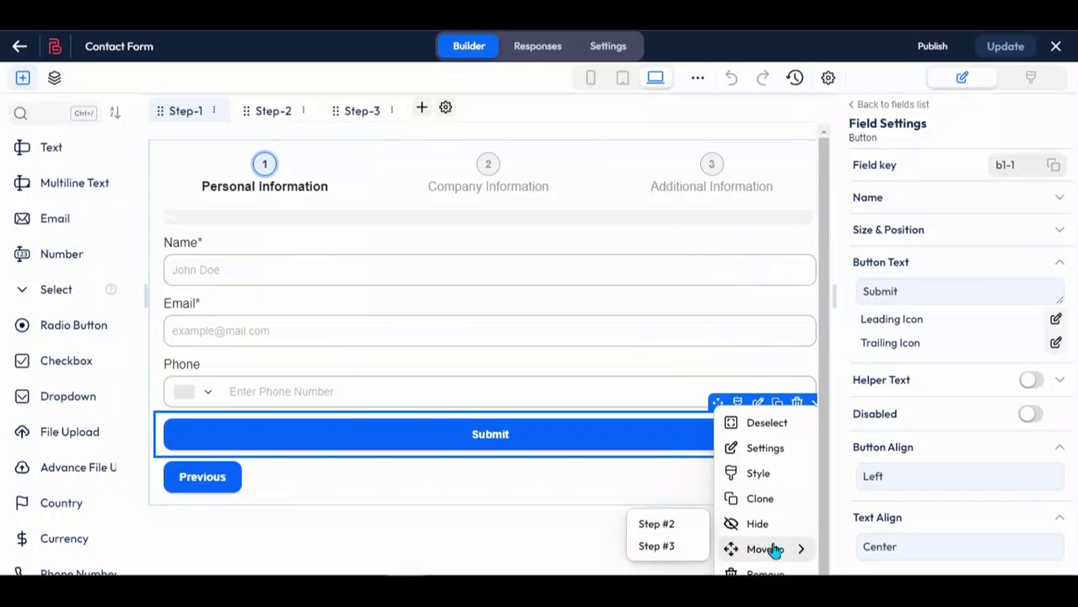
left_click(669, 548)
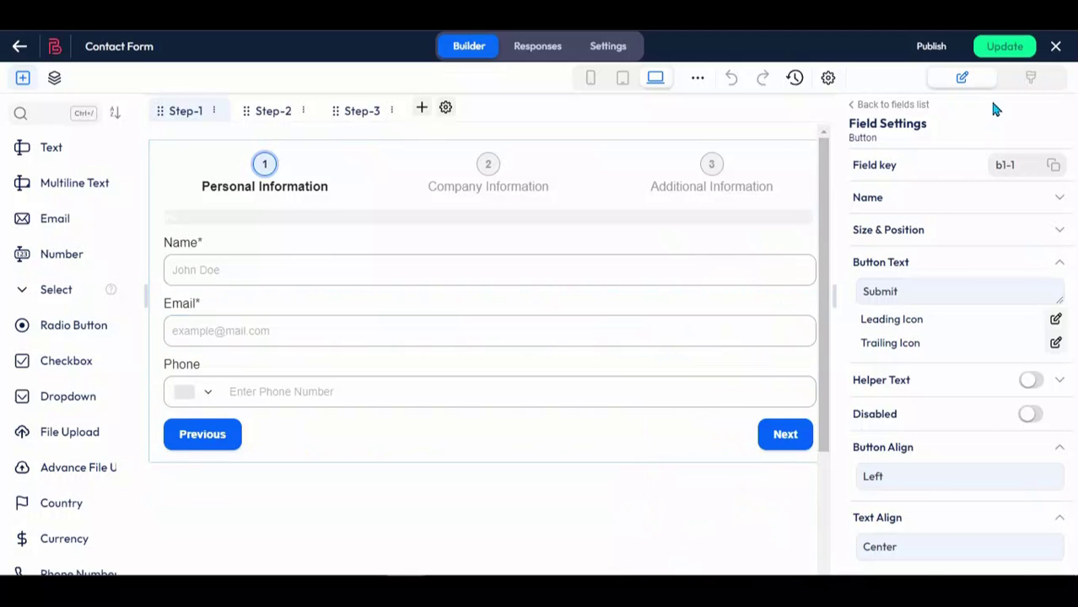
left_click(1004, 47)
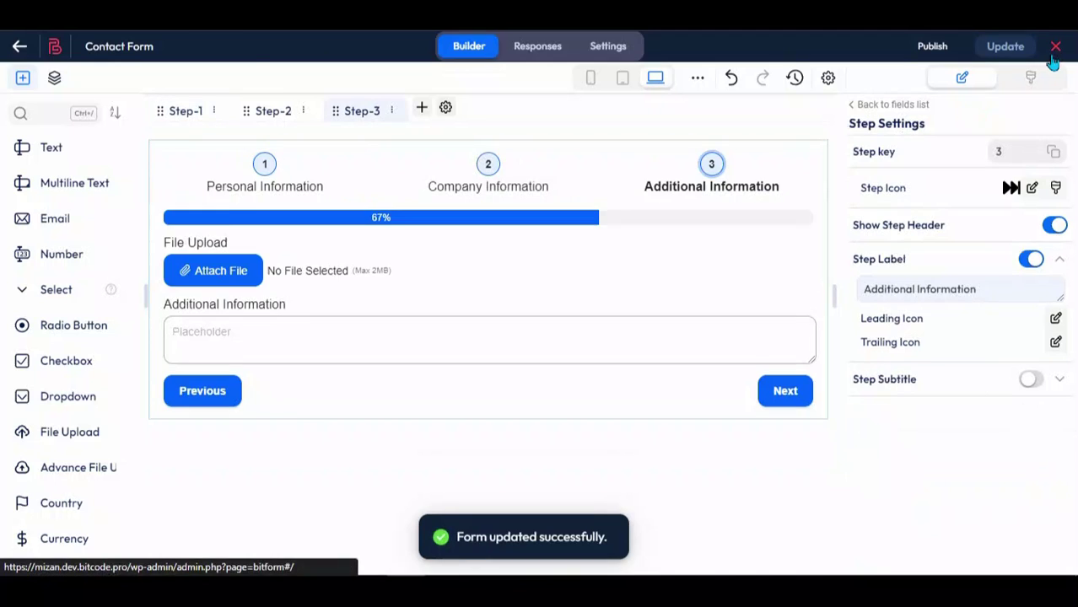
Step: Create a new WordPress page titled 'GENERAL INQUIRY'
left_click(1055, 46)
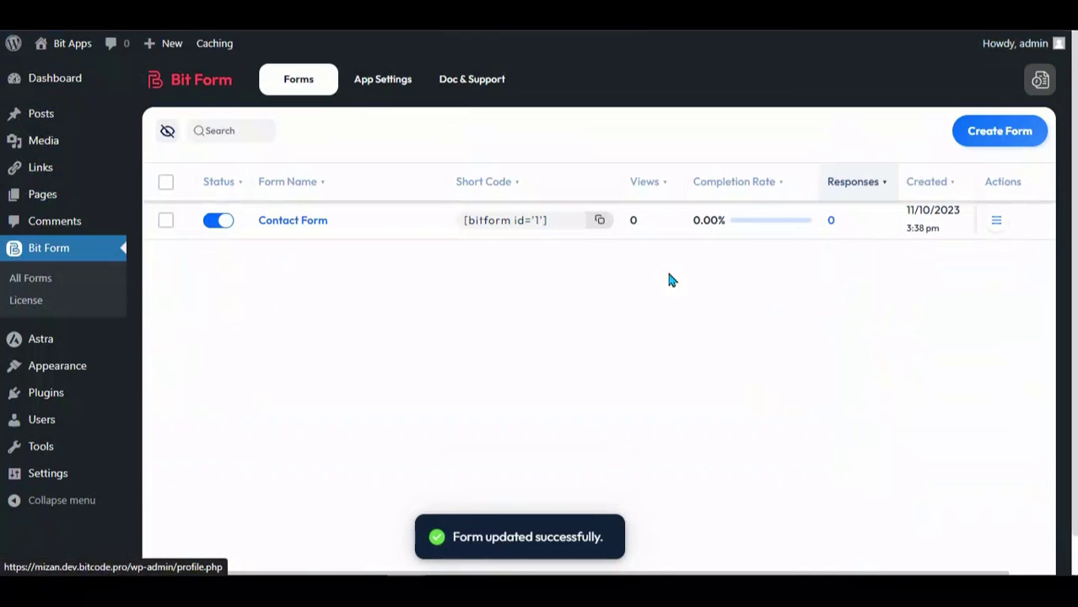
mouse_move(174, 52)
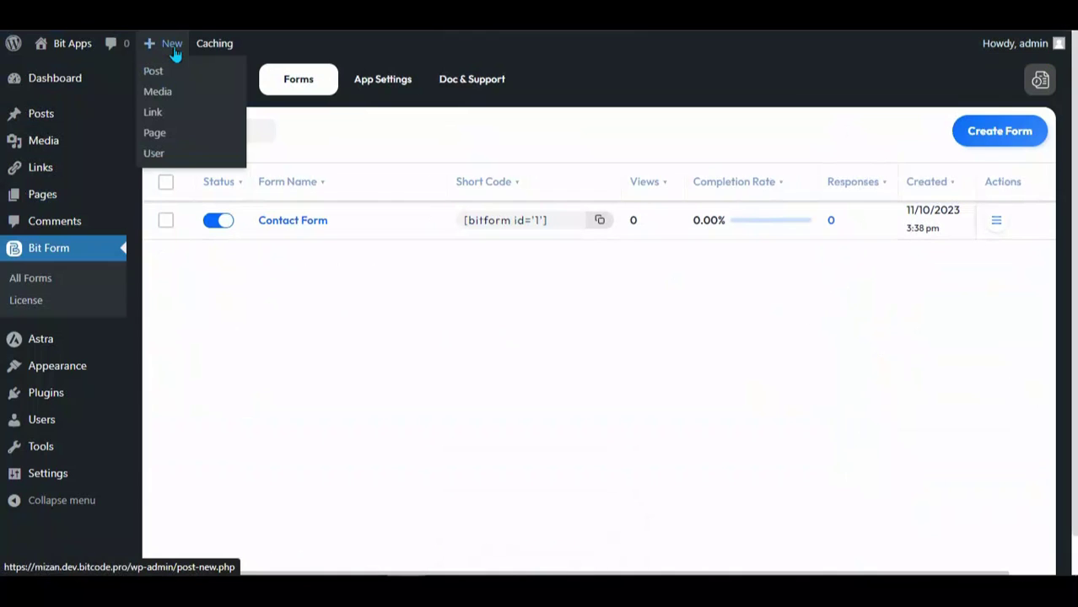
left_click(156, 133)
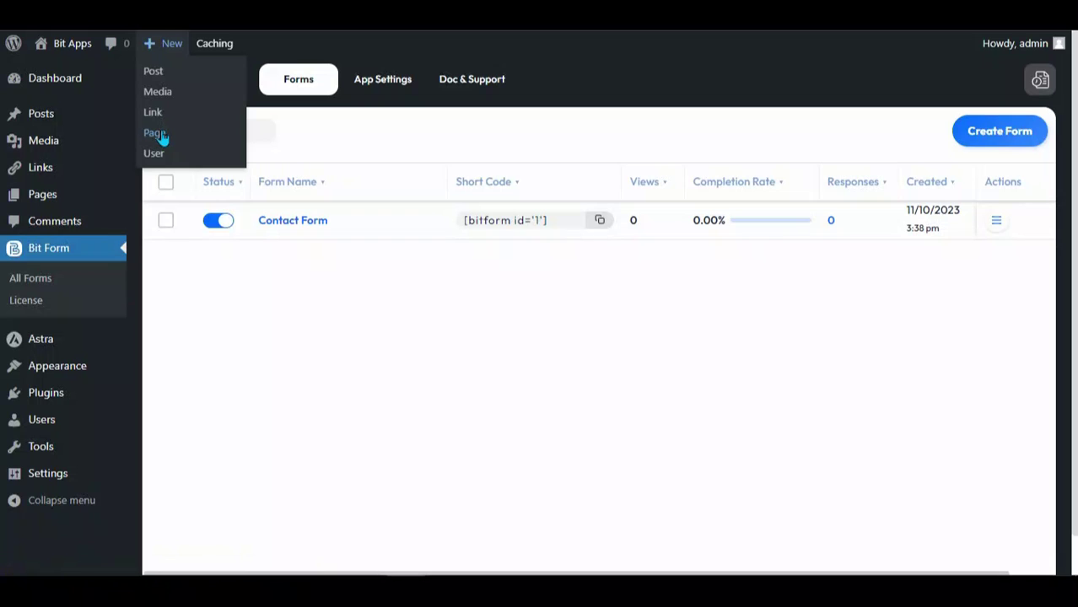
type("GENE")
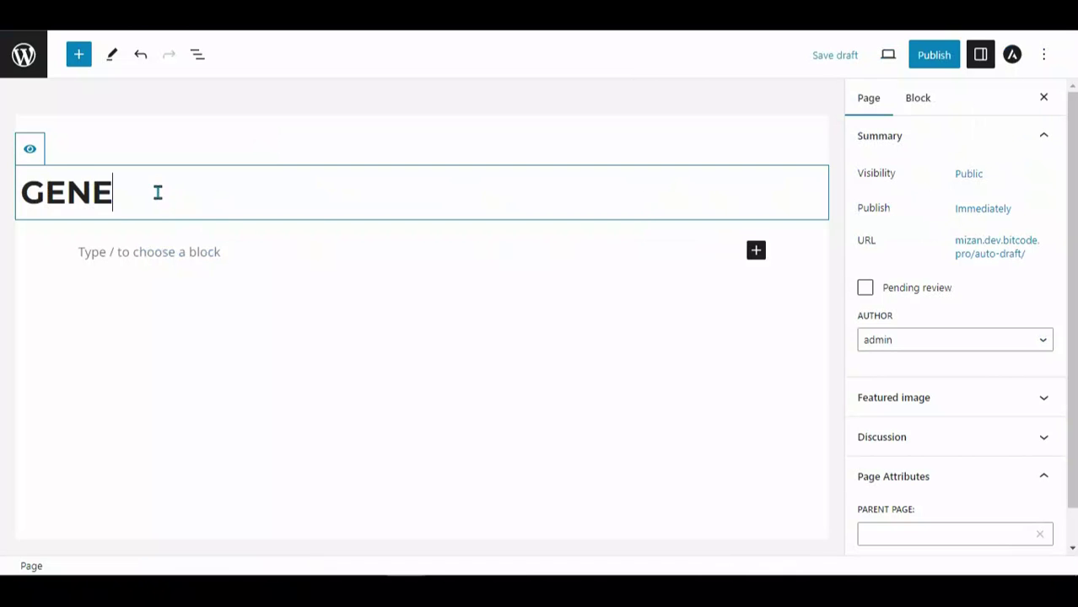
type("RAL INQUIRY")
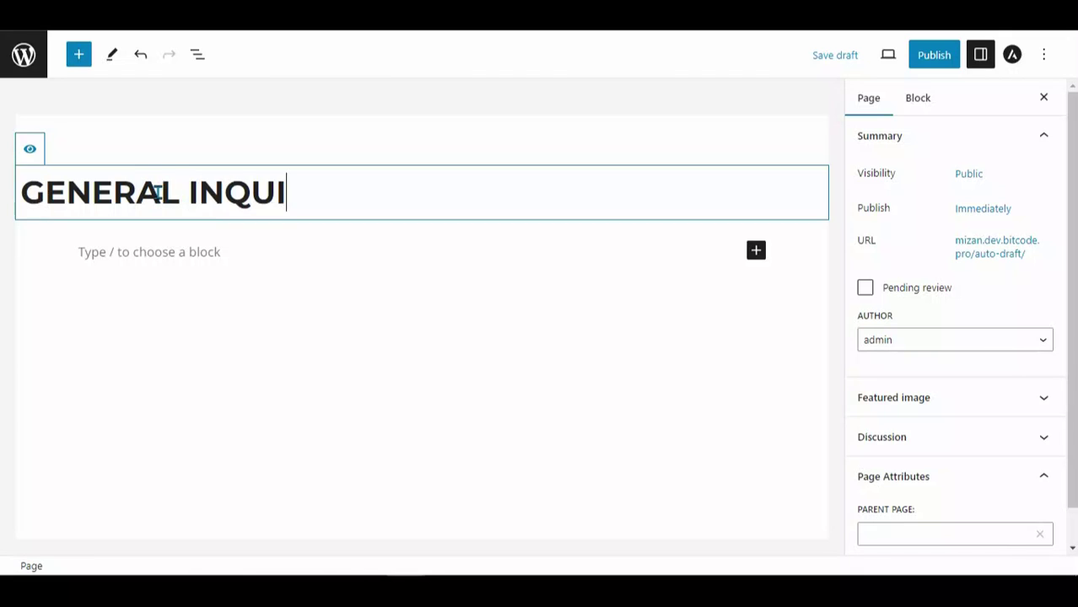
Step: Insert a Bit Form block embedding the Contact Form
left_click(755, 251)
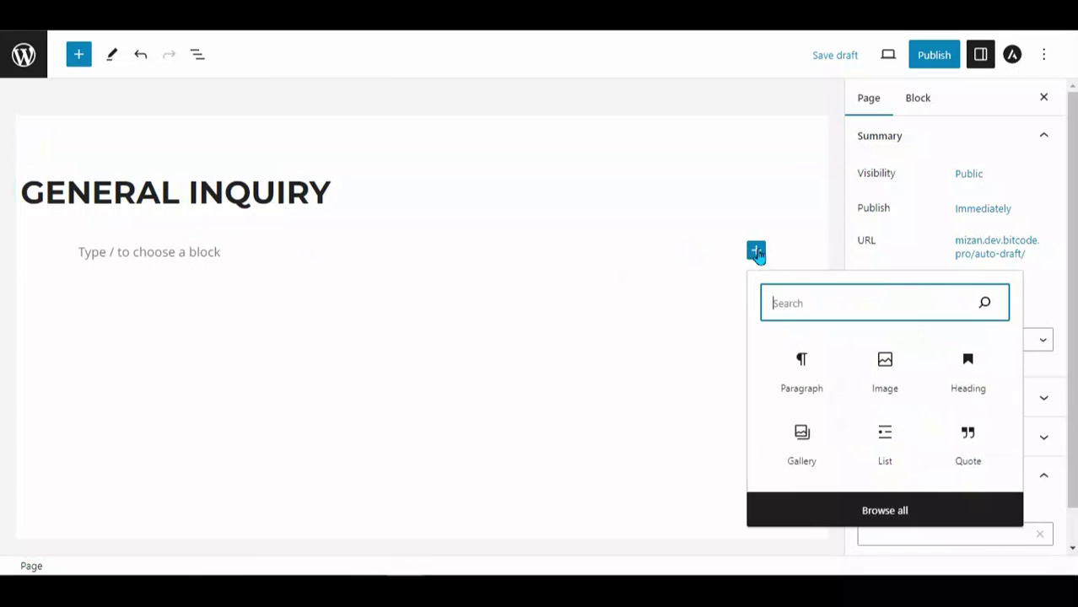
type("bitform")
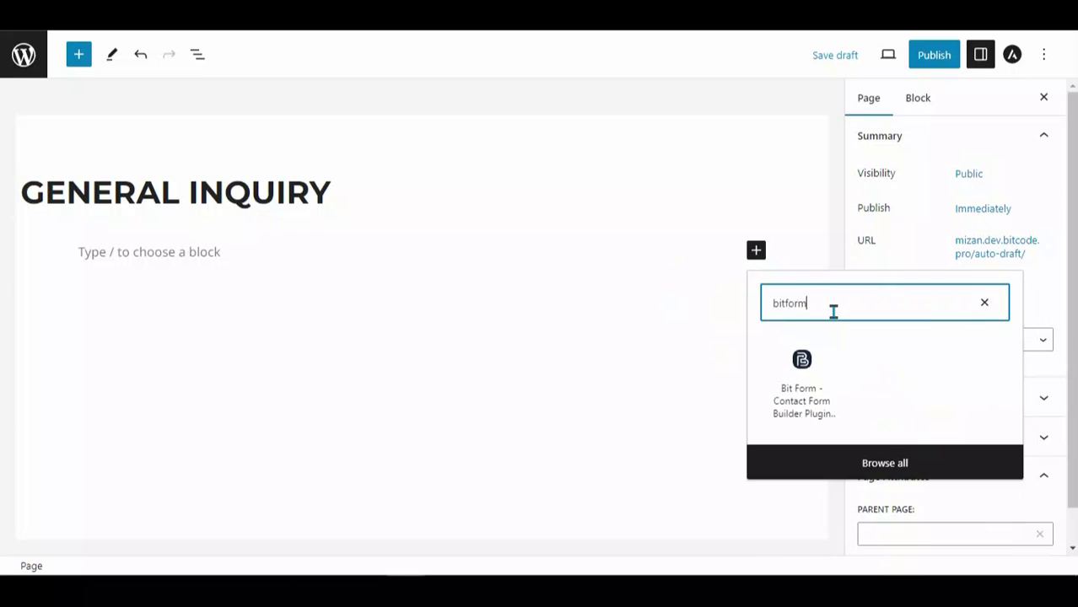
left_click(801, 367)
left_click(325, 403)
left_click(169, 432)
left_click(474, 447)
Step: Publish the page and open the live page
left_click(932, 55)
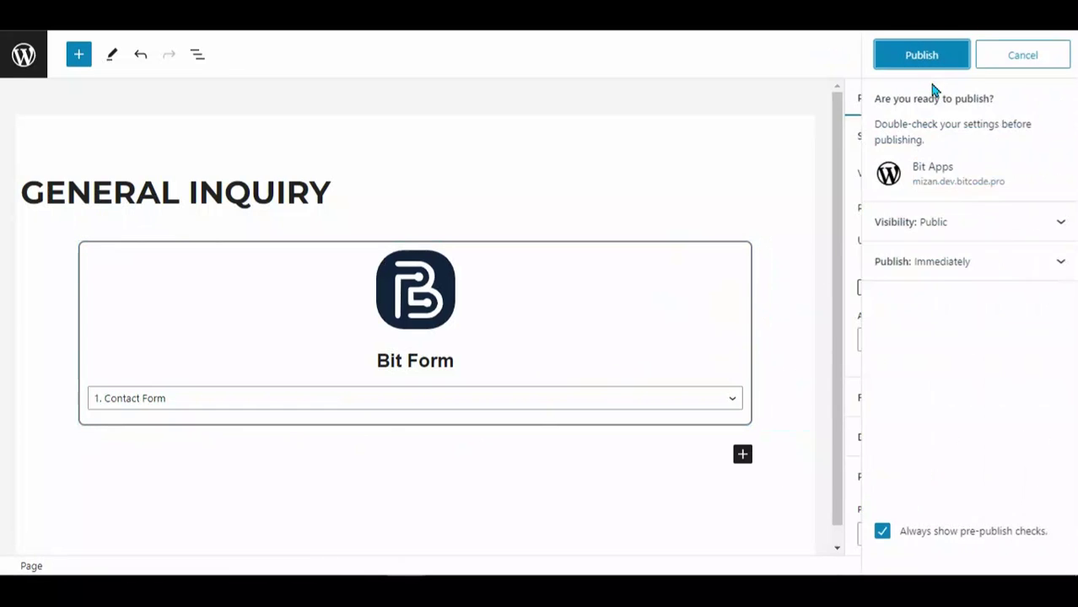
left_click(923, 66)
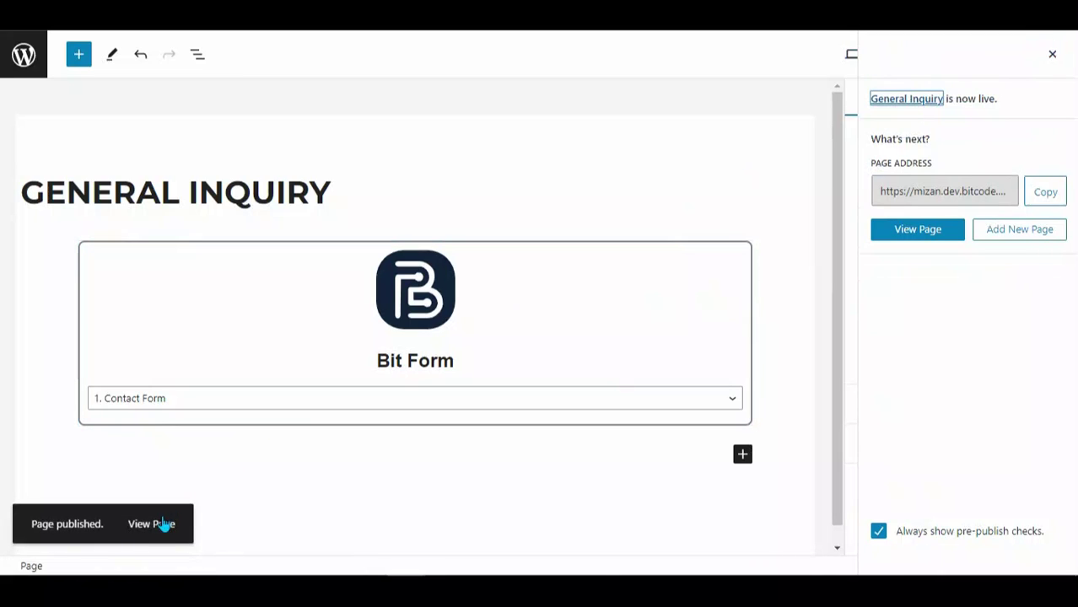
left_click(160, 524)
Step: On the live page, enter a name, e-mail address and phone number, then advance to Company Information
left_click(243, 370)
key("Tab")
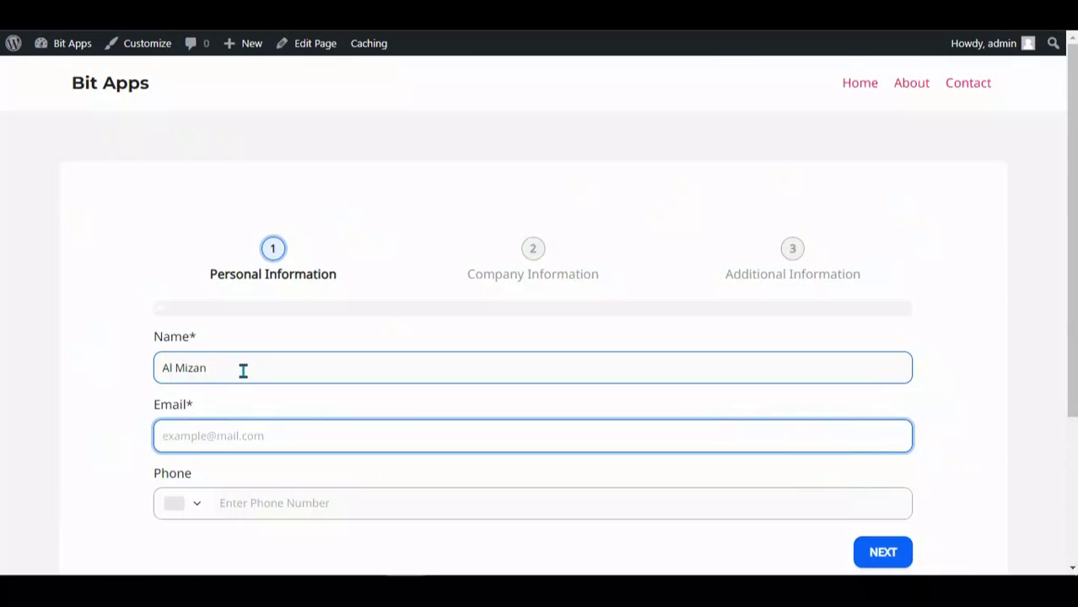
type("suppro")
key("BackSpace")
key("BackSpace")
key("BackSpace")
key("BackSpace")
key("BackSpace")
type("s.pro")
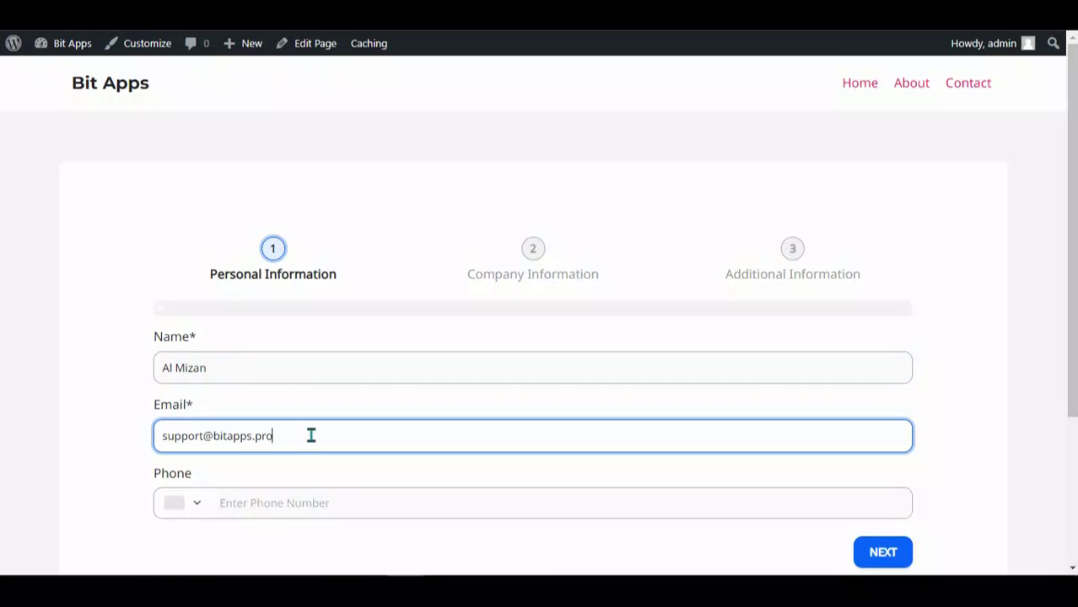
left_click(258, 501)
type("+8")
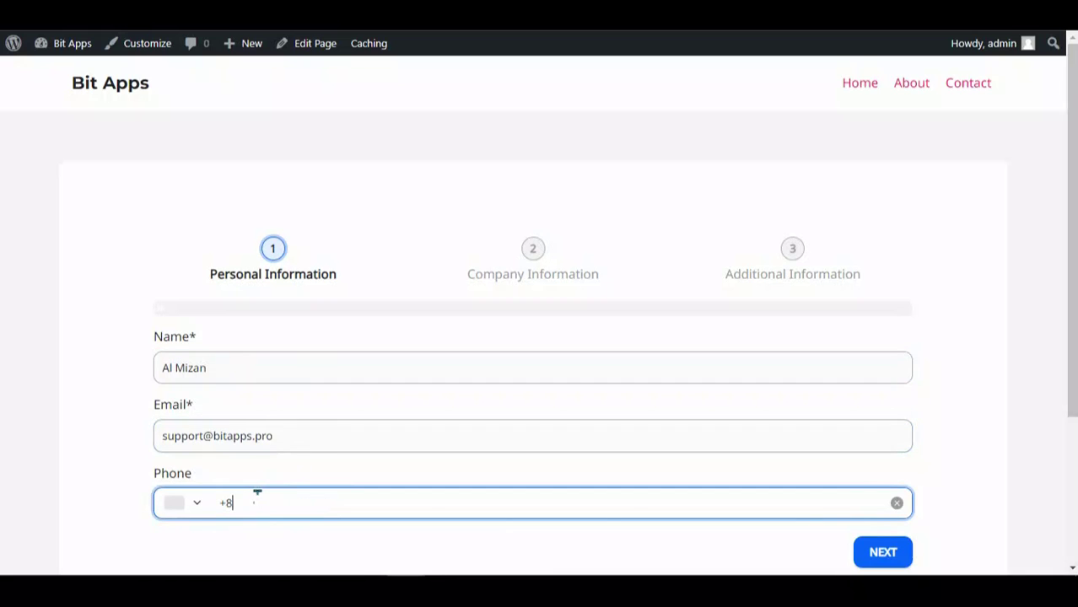
type("80 1")
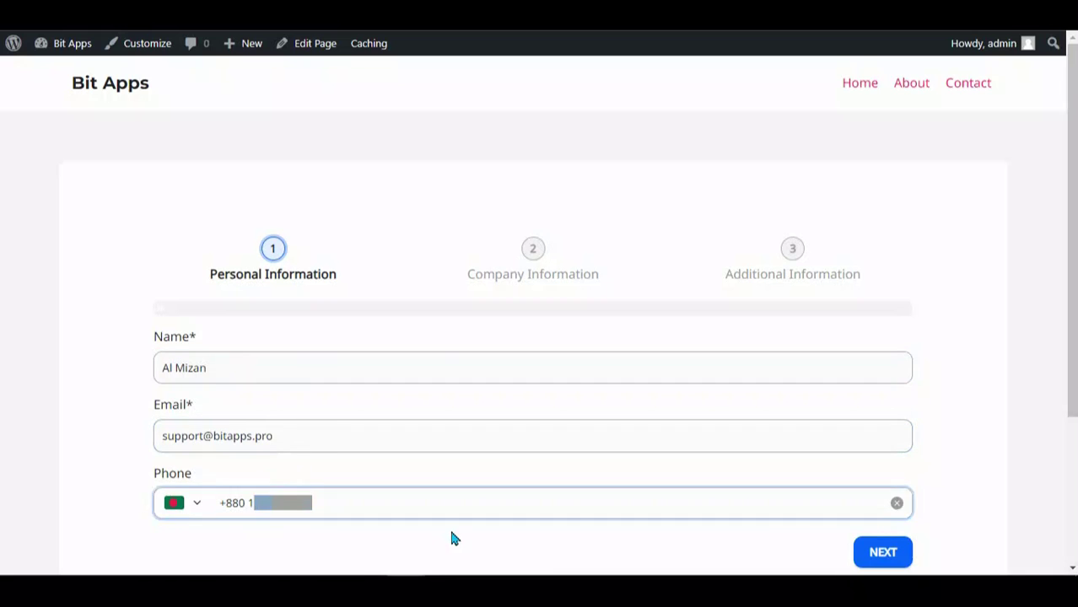
left_click(883, 551)
Step: Enter 'Bit' as the company name and a company e-mail, then begin the Company Website field
left_click(295, 367)
type("Bit Apps")
key("Tab")
type("suppo")
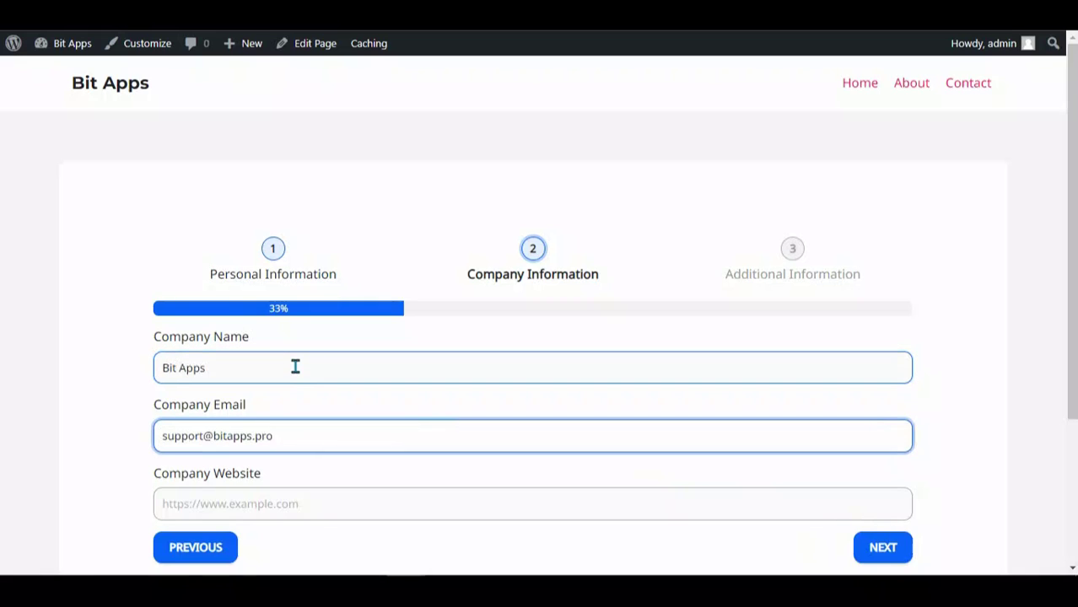
key("Tab")
type("h")
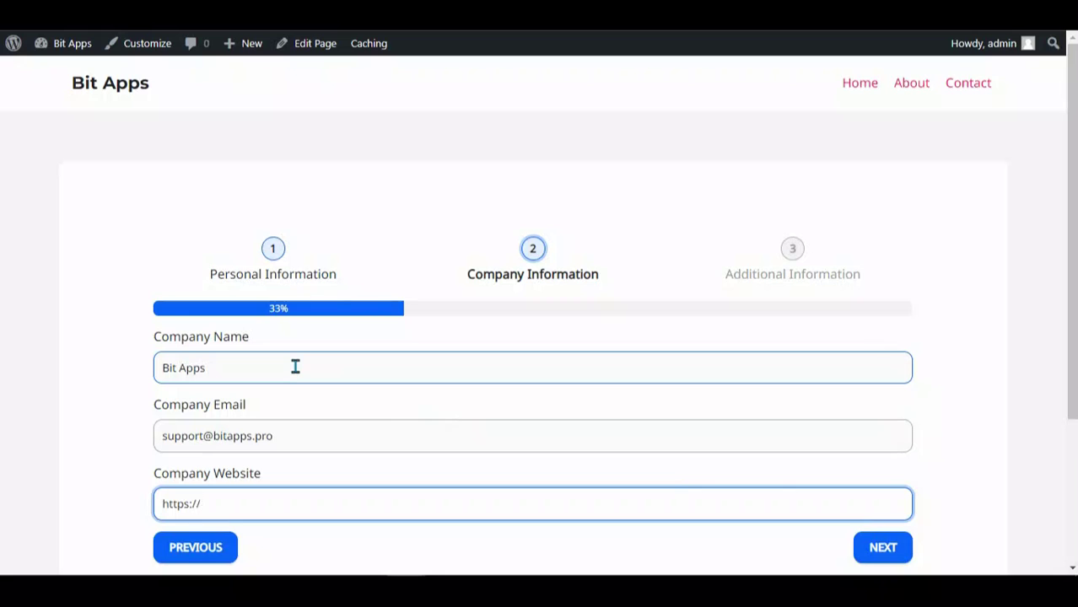